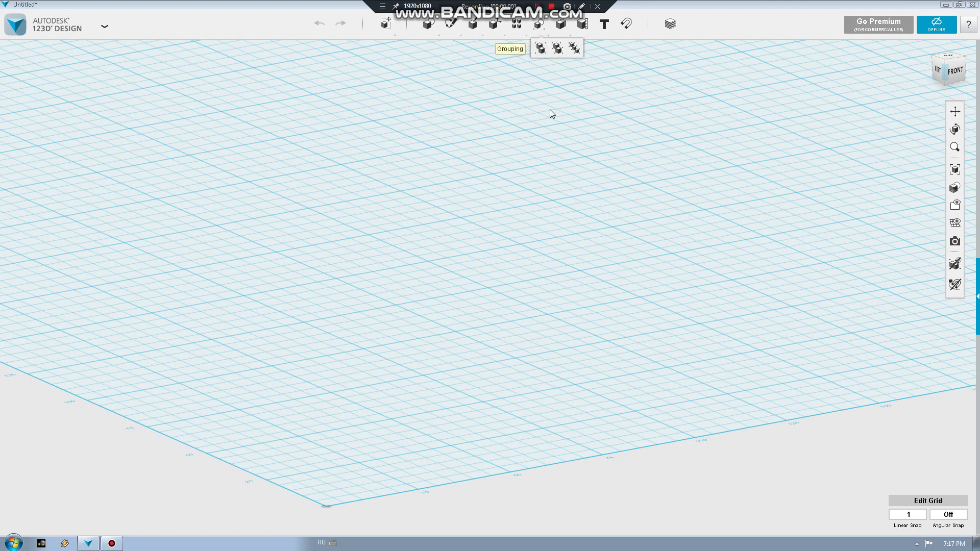
Step: Switch to Top view and sketch a 50 × 50 mm square
{"action": "mouse_move", "coordinate": [836, 149]}
{"action": "right_mouse_down"}
{"action": "mouse_move", "coordinate": [807, 175]}
{"action": "mouse_move", "coordinate": [841, 156]}
{"action": "right_mouse_up"}
{"action": "left_click", "coordinate": [950, 65]}
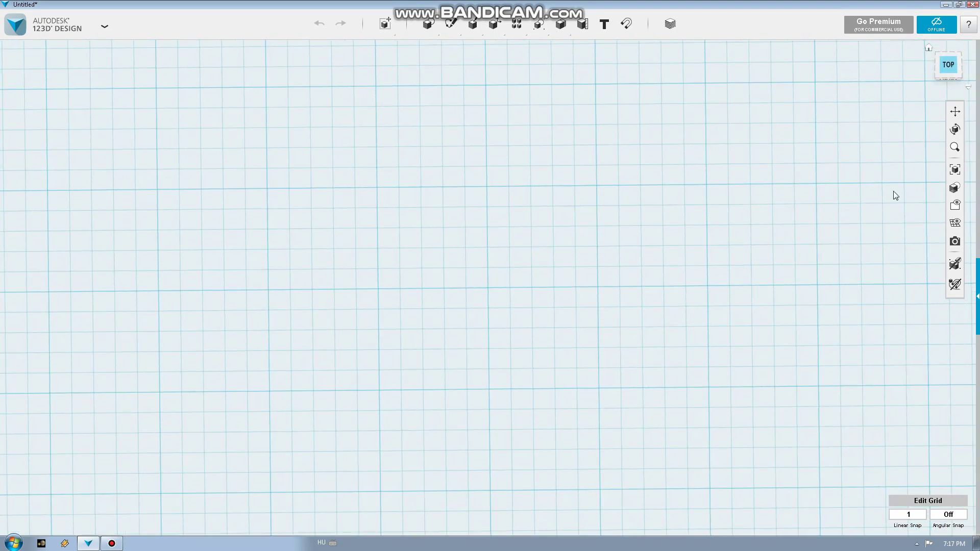
{"action": "left_click", "coordinate": [903, 514]}
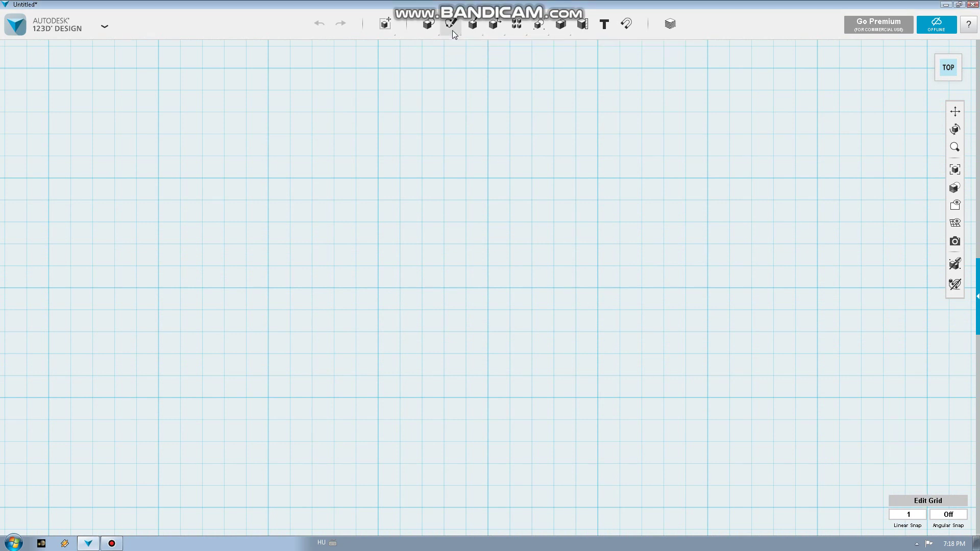
{"action": "mouse_move", "coordinate": [450, 23]}
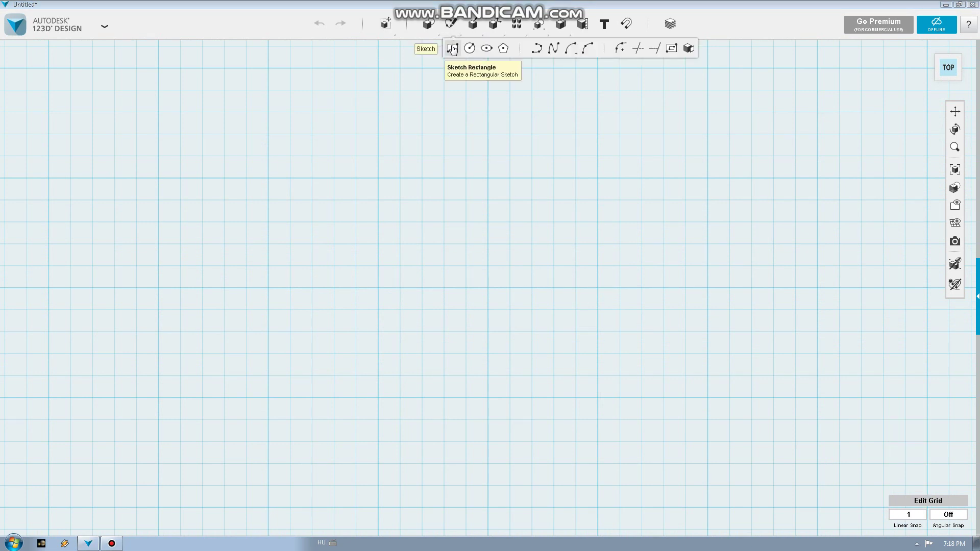
{"action": "left_click", "coordinate": [348, 169]}
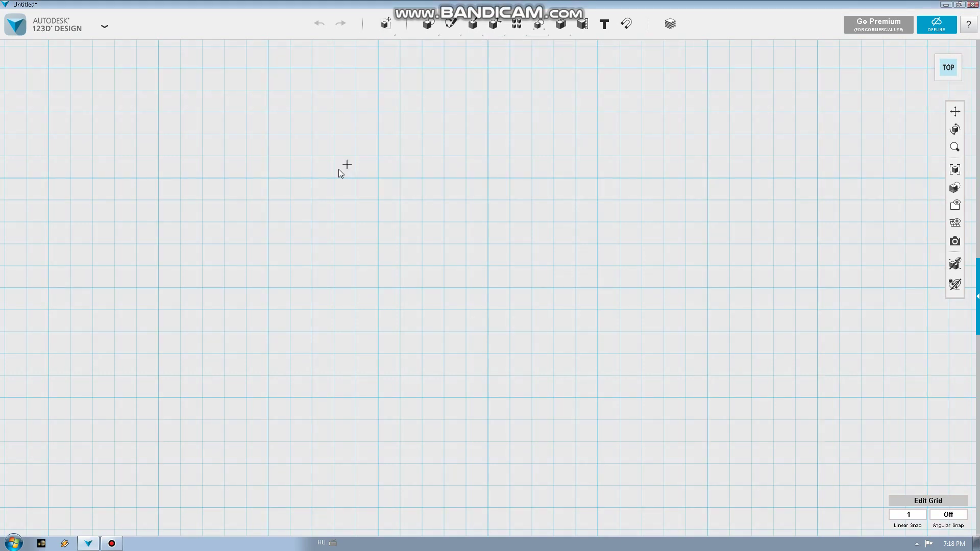
{"action": "left_click", "coordinate": [268, 178]}
{"action": "left_click", "coordinate": [486, 400]}
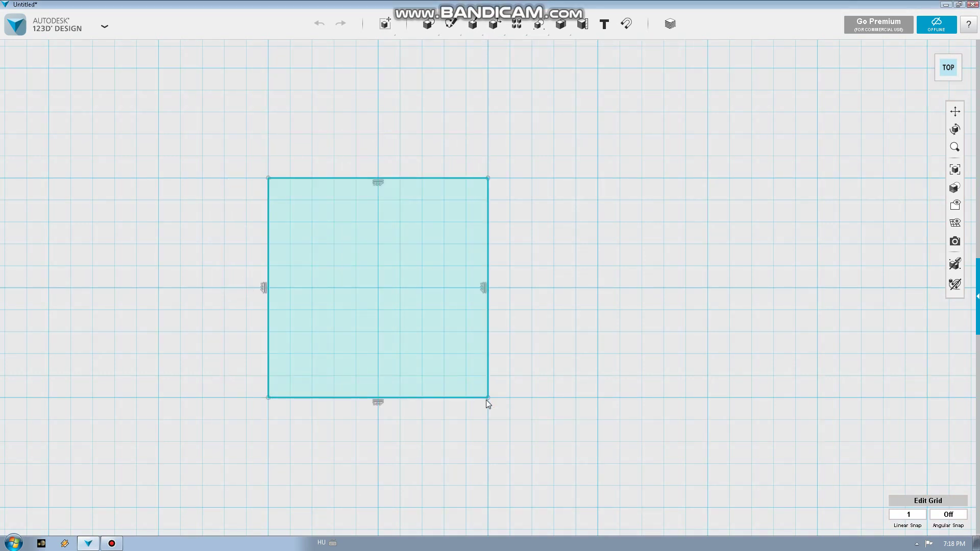
{"action": "left_click", "coordinate": [488, 262]}
{"action": "mouse_move", "coordinate": [536, 48]}
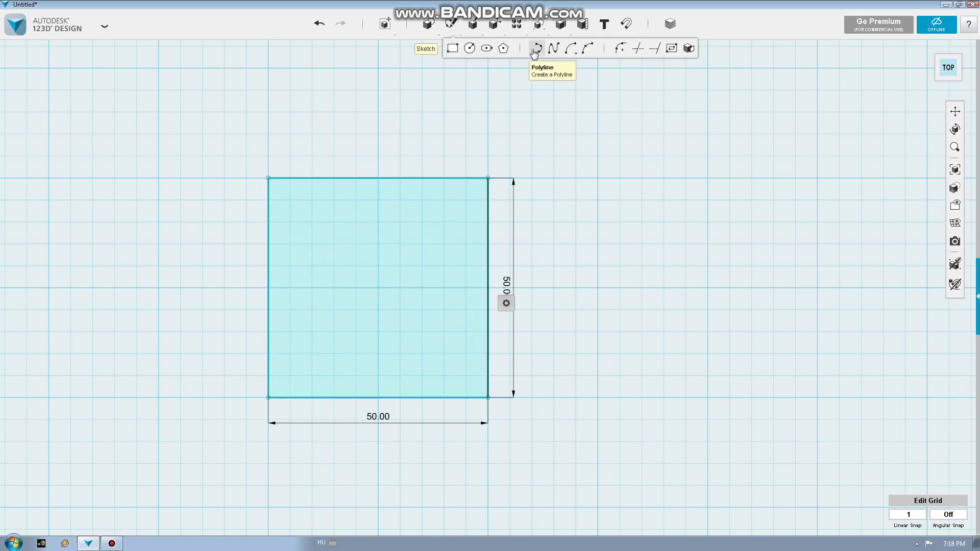
Step: Draw 25 mm inner lines marking the top-right quarter, plus a diagonal from centre to bottom-right corner
{"action": "left_click", "coordinate": [535, 49]}
{"action": "left_click", "coordinate": [377, 179]}
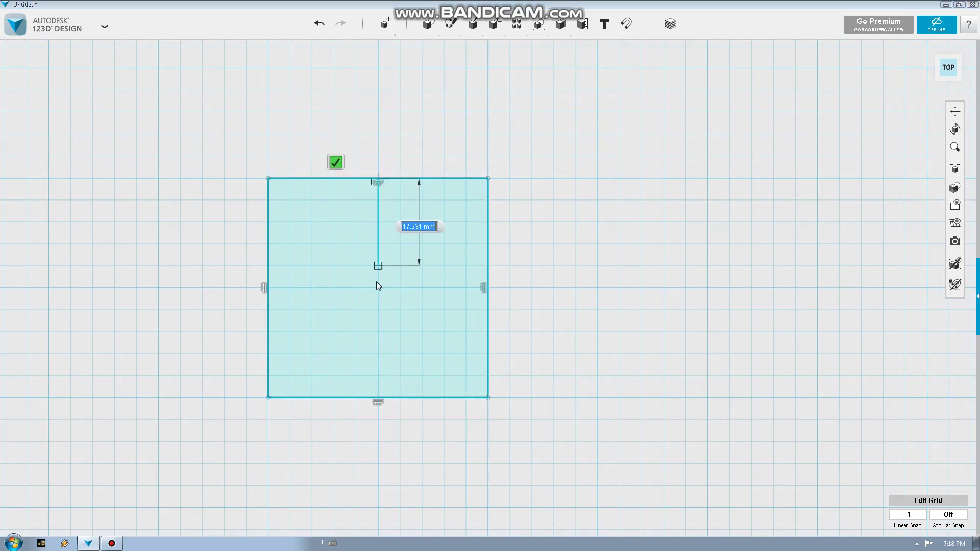
{"action": "left_click", "coordinate": [376, 286]}
{"action": "left_click", "coordinate": [486, 288]}
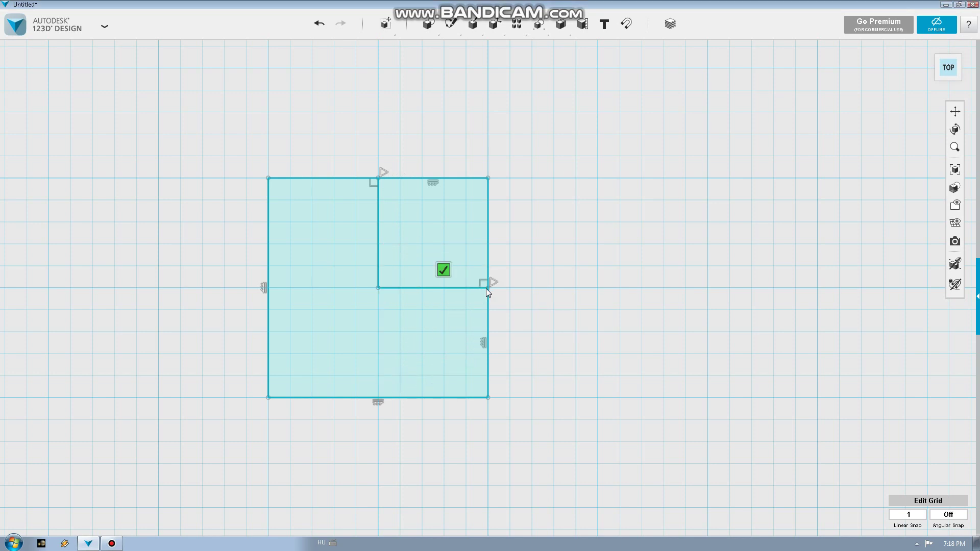
{"action": "left_click", "coordinate": [378, 287]}
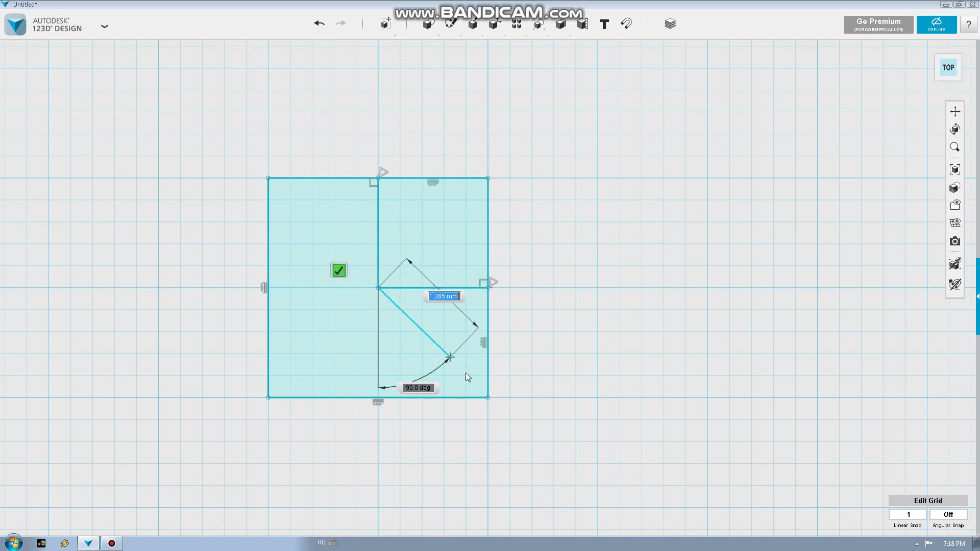
{"action": "left_click", "coordinate": [488, 397]}
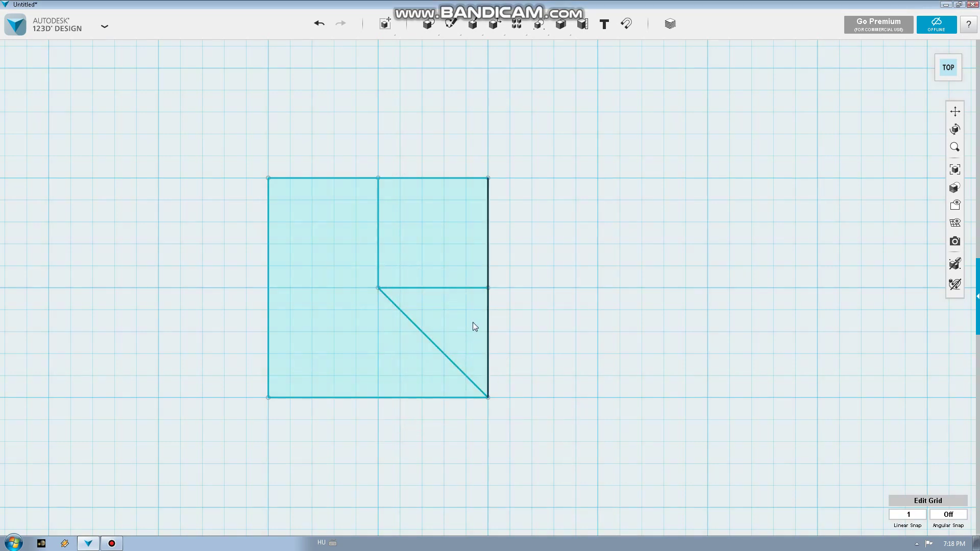
{"action": "left_click", "coordinate": [460, 287]}
{"action": "mouse_move", "coordinate": [432, 288]}
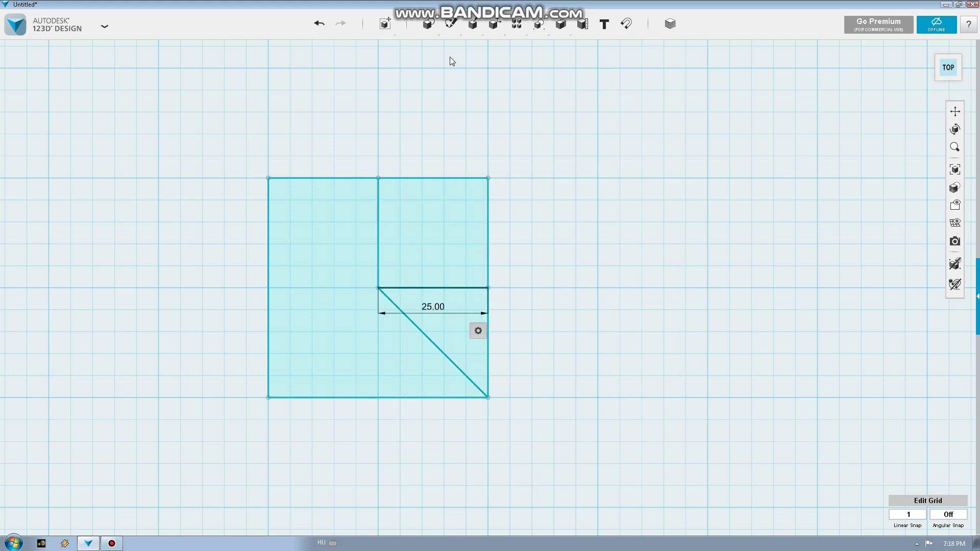
{"action": "left_click", "coordinate": [469, 48]}
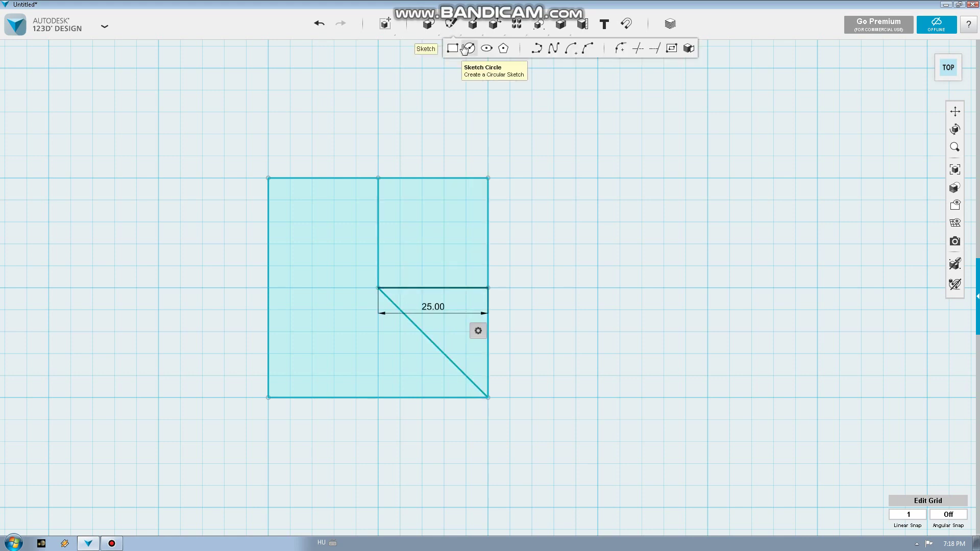
Step: Sketch a circle on the square's top-right corner and an ellipse on its top edge midpoint
{"action": "left_click", "coordinate": [488, 178]}
{"action": "left_click", "coordinate": [443, 178]}
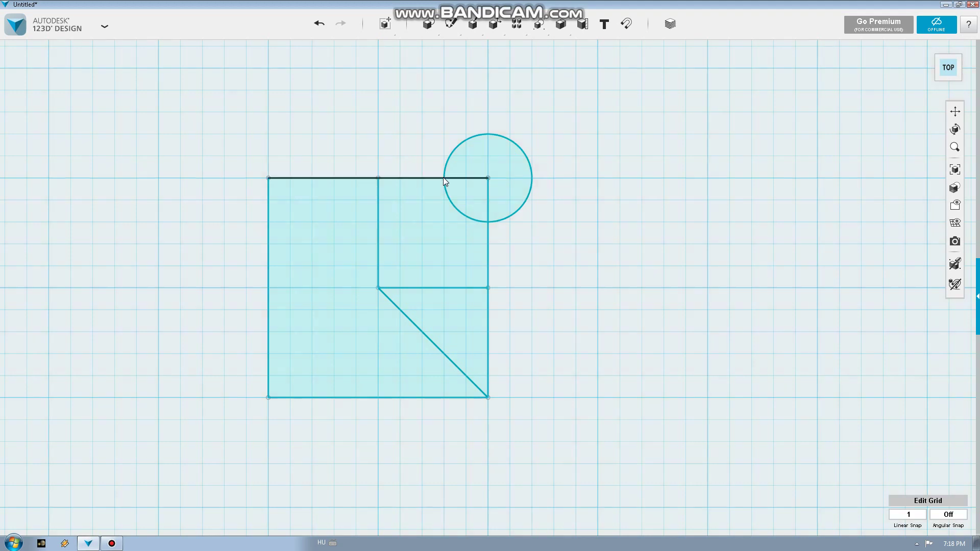
{"action": "left_click", "coordinate": [430, 180]}
{"action": "mouse_move", "coordinate": [450, 23]}
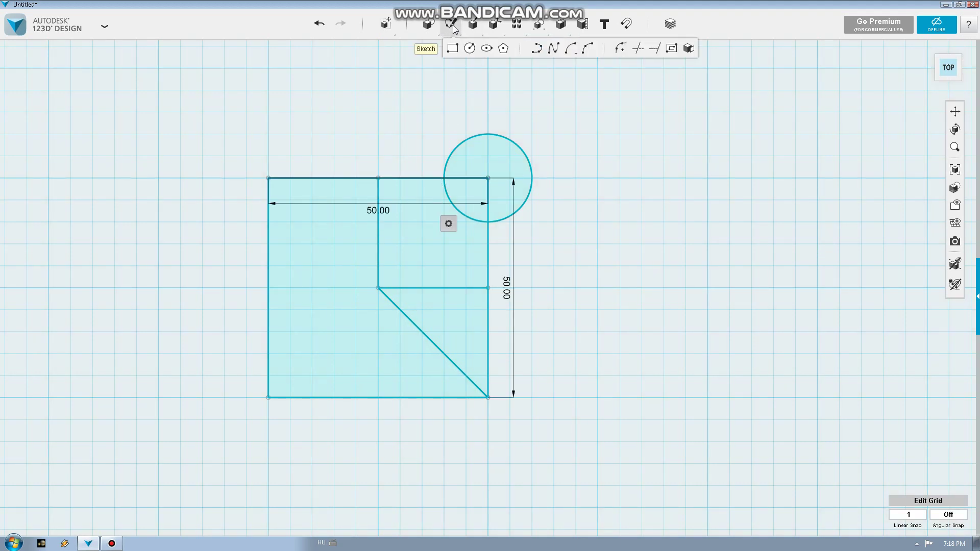
{"action": "left_click", "coordinate": [482, 49]}
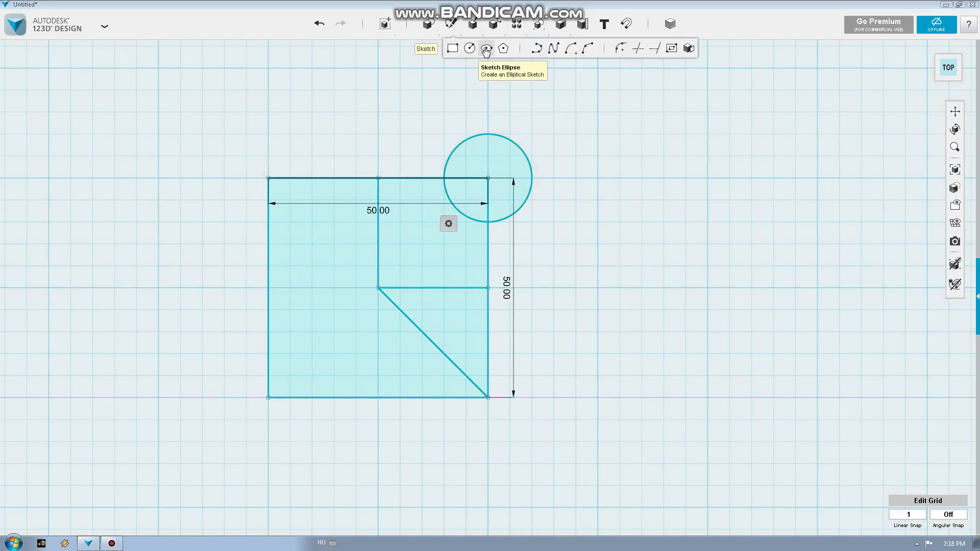
{"action": "left_click", "coordinate": [378, 178]}
{"action": "left_click", "coordinate": [422, 179]}
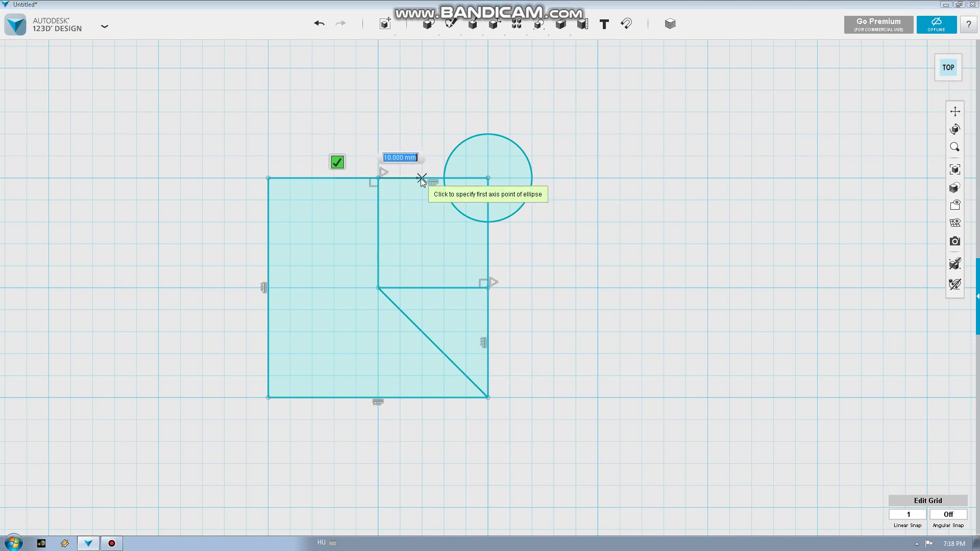
{"action": "left_click", "coordinate": [381, 199]}
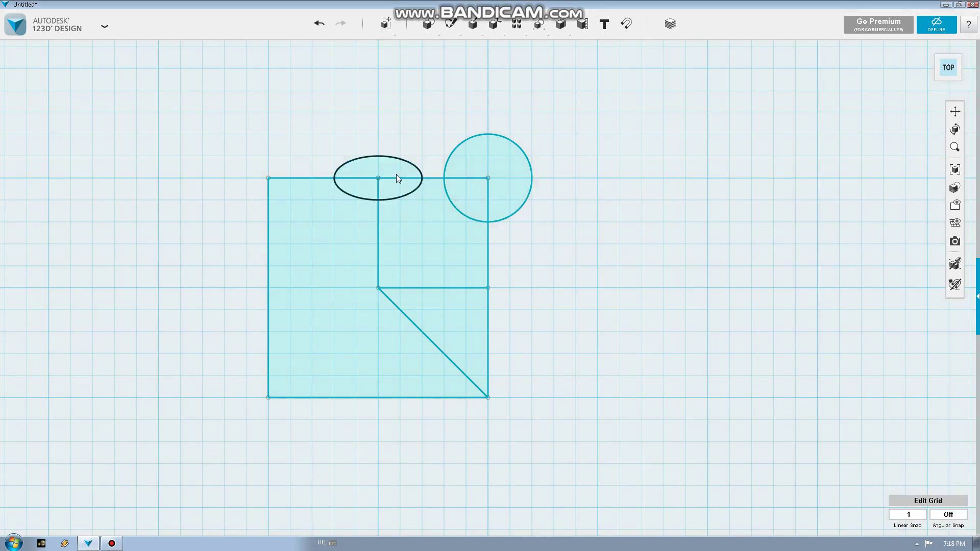
Step: Circularly pattern the circle and ellipse four times around the square's centre
{"action": "left_click", "coordinate": [454, 147]}
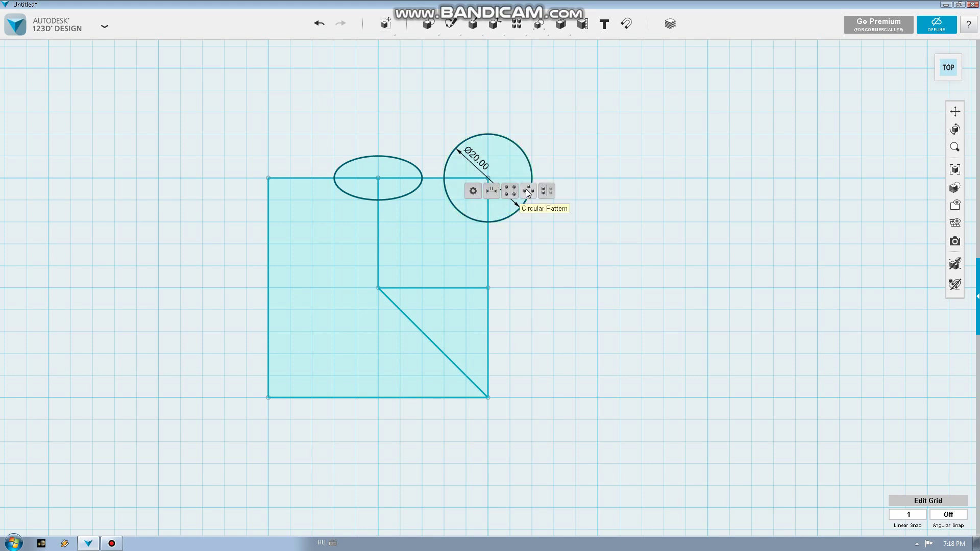
{"action": "left_click", "coordinate": [527, 191]}
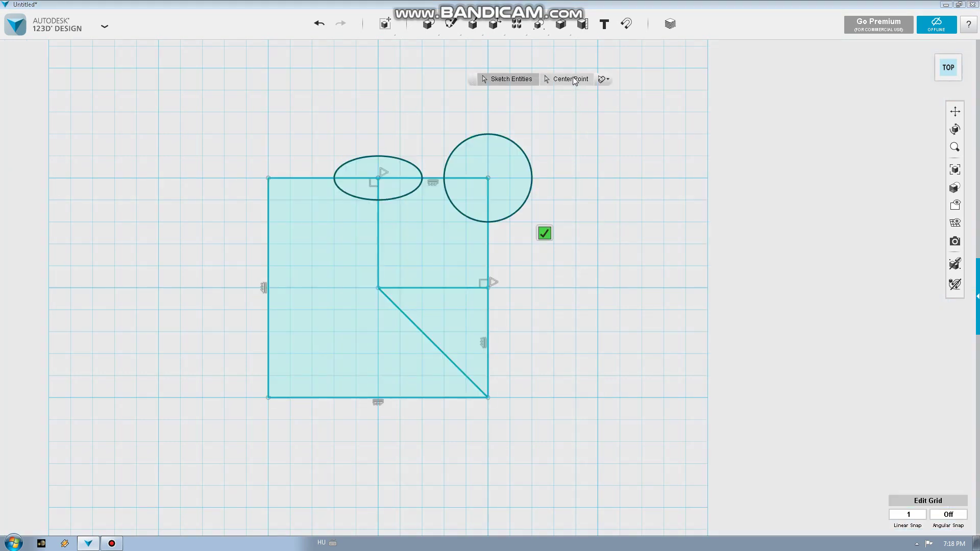
{"action": "left_click", "coordinate": [573, 79]}
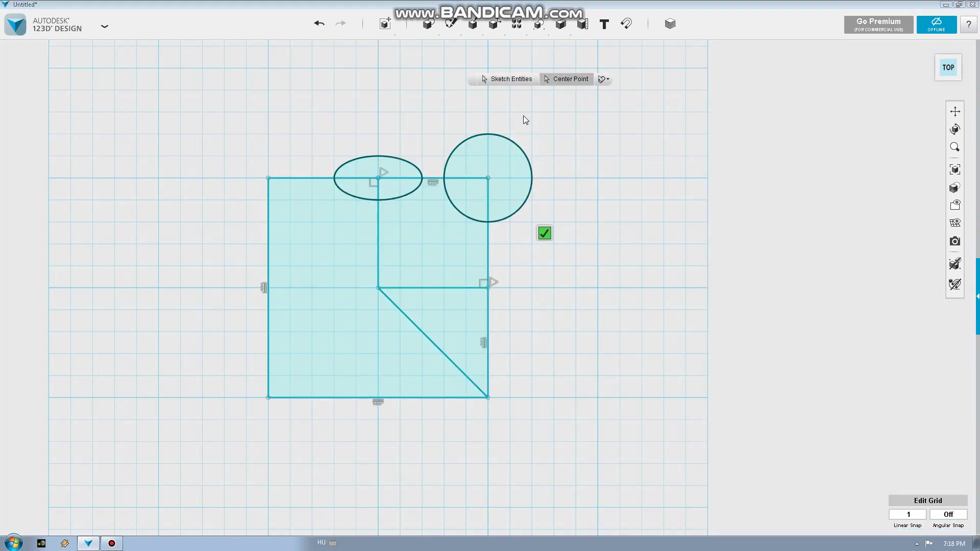
{"action": "left_click", "coordinate": [378, 288]}
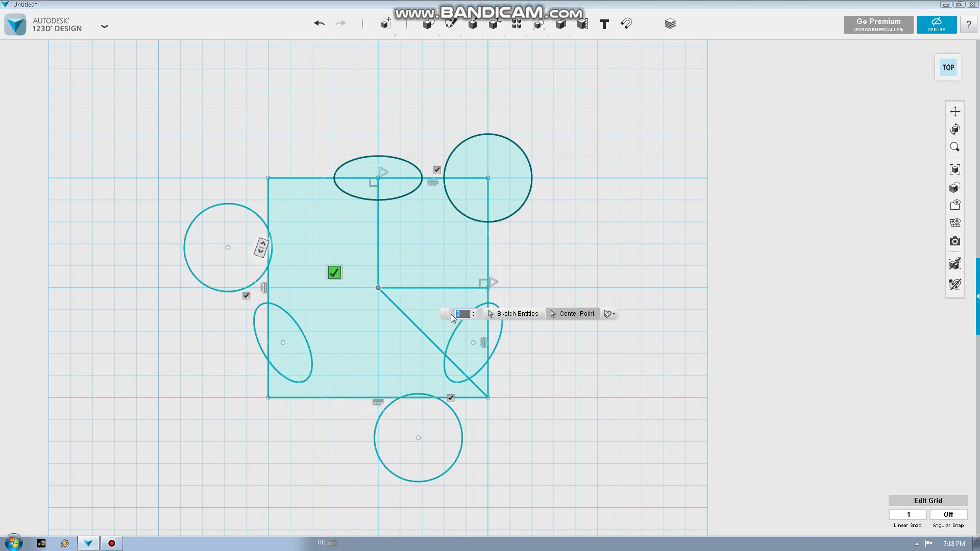
{"action": "key", "text": "Return"}
{"action": "scroll", "coordinate": [445, 278], "scroll_direction": "down", "scroll_amount": 4}
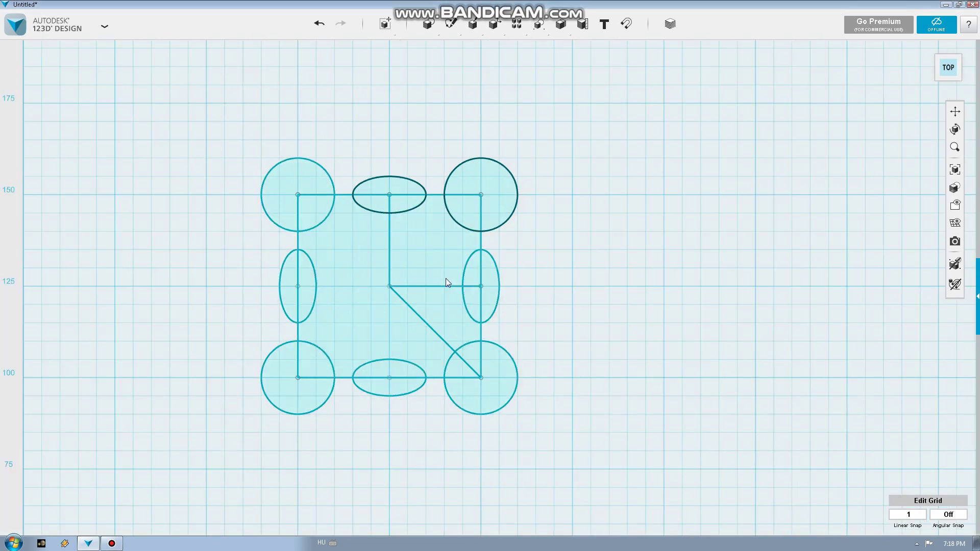
Step: Extrude the square's fluted profiles 191 mm into a tall column and view it at an angle
{"action": "right_click_drag", "start_coordinate": [446, 277], "coordinate": [449, 243]}
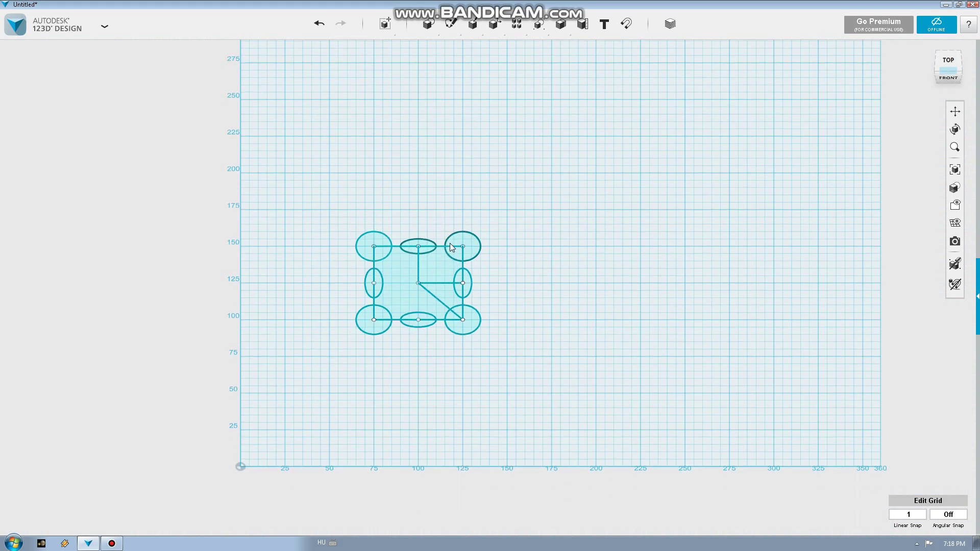
{"action": "left_click", "coordinate": [435, 260]}
{"action": "left_click", "coordinate": [453, 299], "text": "shift"}
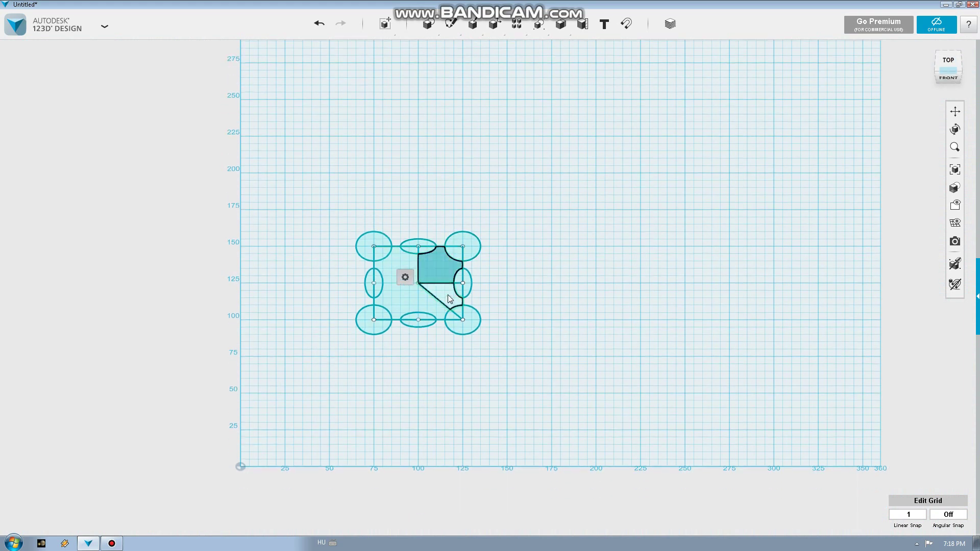
{"action": "left_click", "coordinate": [421, 297], "text": "shift"}
{"action": "mouse_move", "coordinate": [440, 342]}
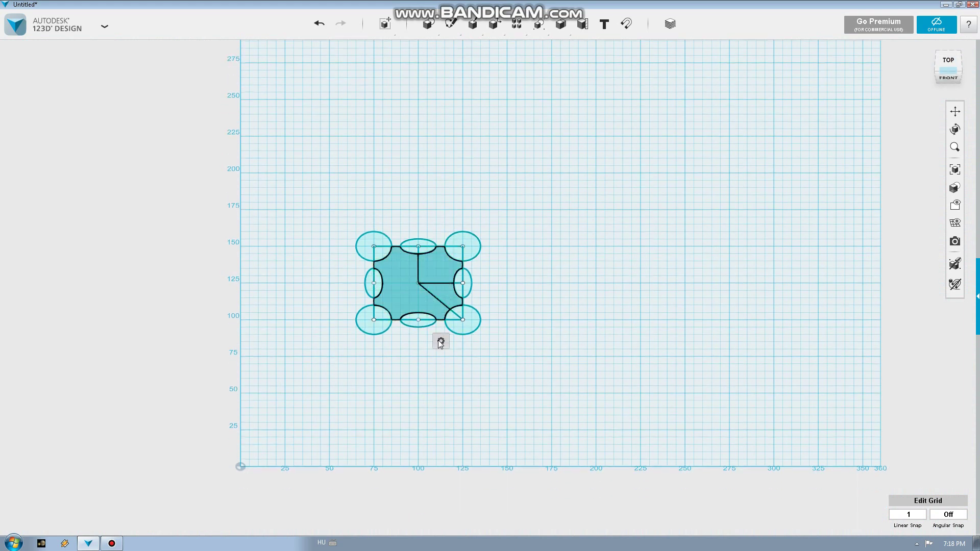
{"action": "left_click", "coordinate": [496, 341]}
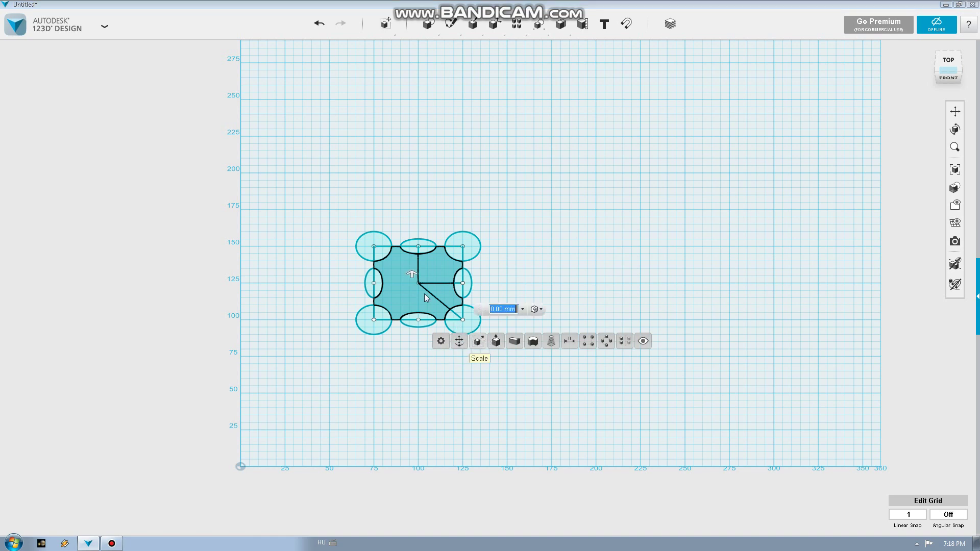
{"action": "mouse_move", "coordinate": [412, 276]}
{"action": "left_mouse_down"}
{"action": "mouse_move", "coordinate": [422, 477]}
{"action": "mouse_move", "coordinate": [412, 505]}
{"action": "left_mouse_up"}
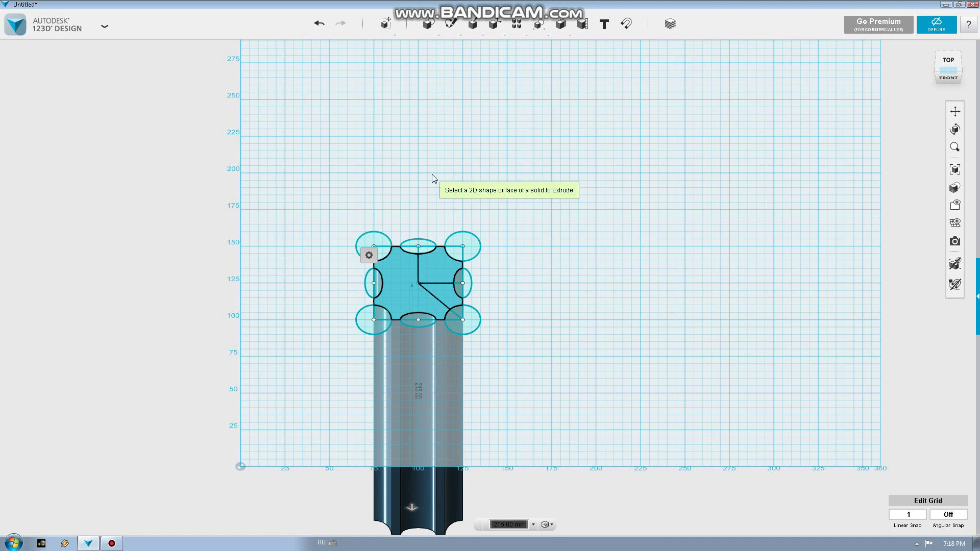
{"action": "scroll", "coordinate": [473, 192], "scroll_direction": "down", "scroll_amount": 2}
{"action": "right_click_drag", "start_coordinate": [472, 193], "coordinate": [476, 189]}
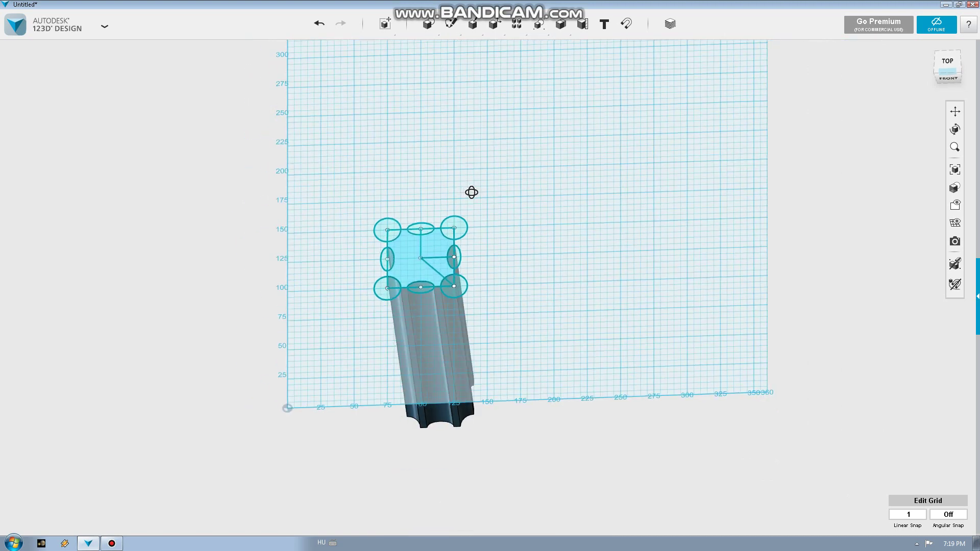
{"action": "scroll", "coordinate": [467, 202], "scroll_direction": "up", "scroll_amount": 1}
{"action": "scroll", "coordinate": [454, 217], "scroll_direction": "up", "scroll_amount": 2}
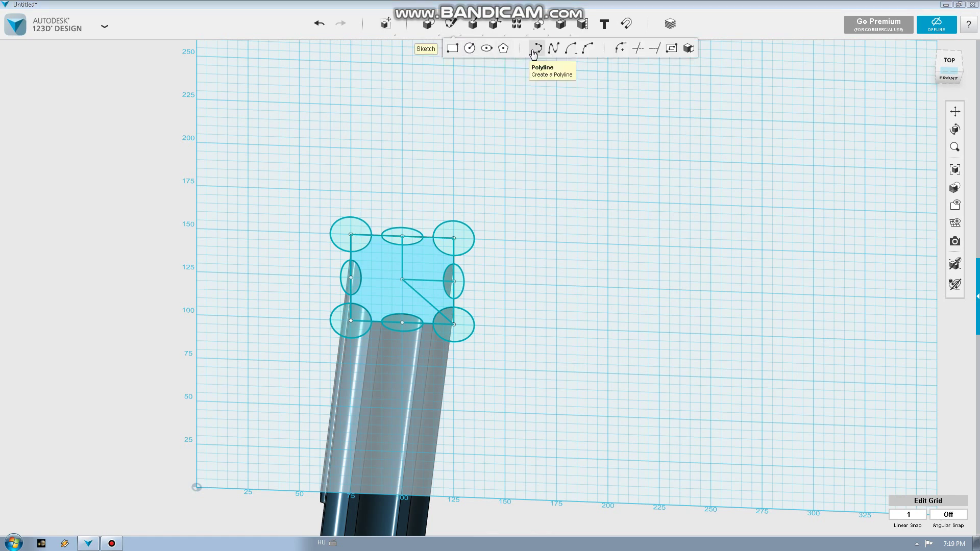
Step: Draw a short diagonal line on the ground grid above and right of the column
{"action": "left_click", "coordinate": [533, 52]}
{"action": "left_click", "coordinate": [527, 145]}
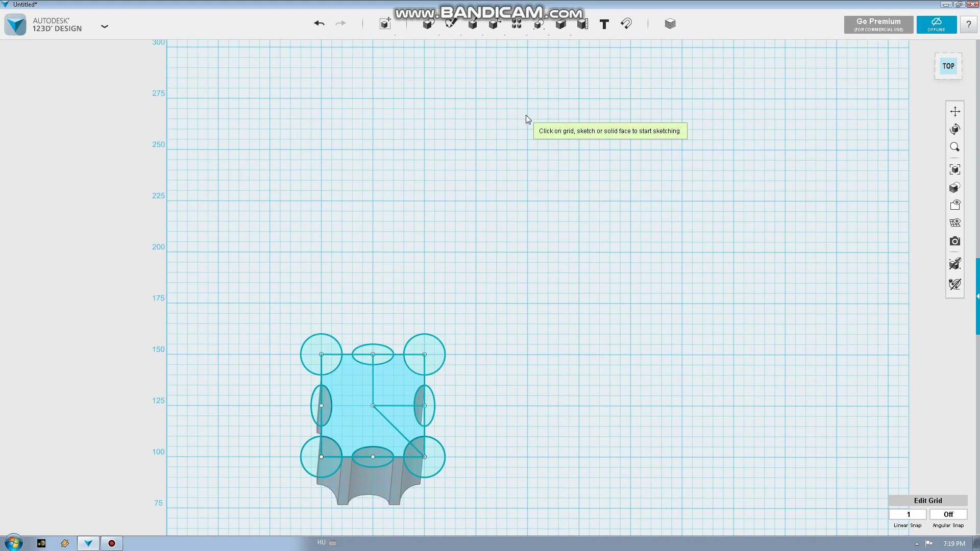
{"action": "left_click", "coordinate": [528, 105]}
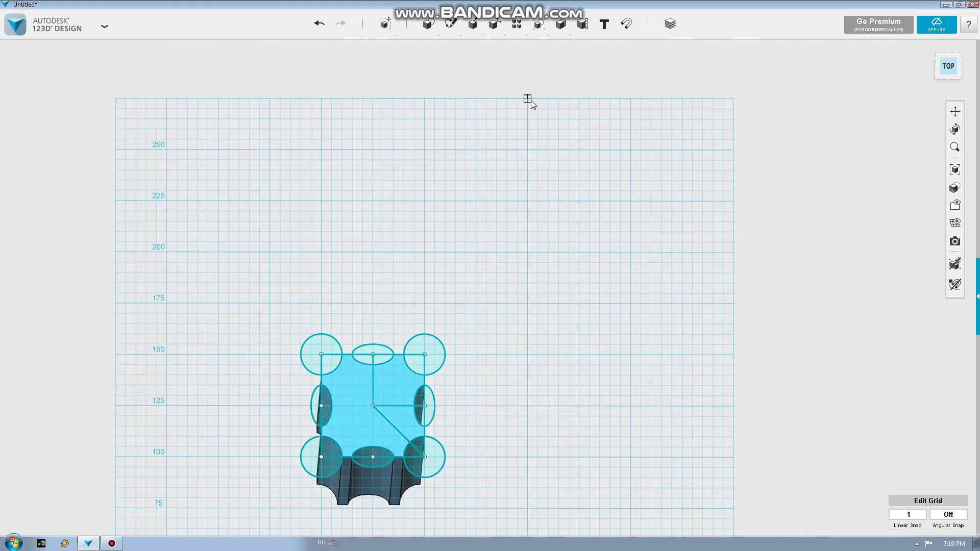
{"action": "left_click", "coordinate": [527, 98]}
{"action": "left_click", "coordinate": [578, 149]}
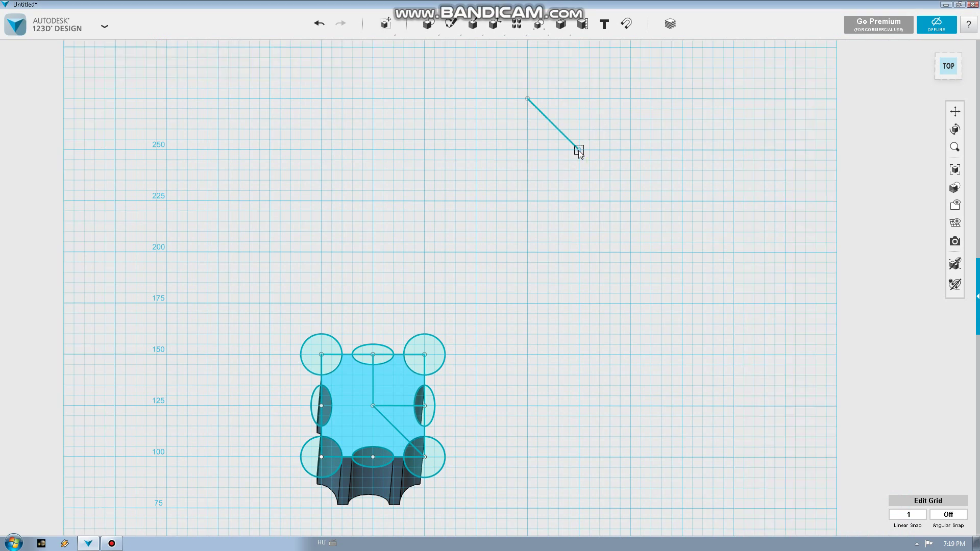
{"action": "scroll", "coordinate": [546, 153], "scroll_direction": "down", "scroll_amount": 3}
{"action": "mouse_move", "coordinate": [543, 153]}
{"action": "right_mouse_down"}
{"action": "mouse_move", "coordinate": [503, 186]}
{"action": "mouse_move", "coordinate": [503, 172]}
{"action": "right_mouse_up"}
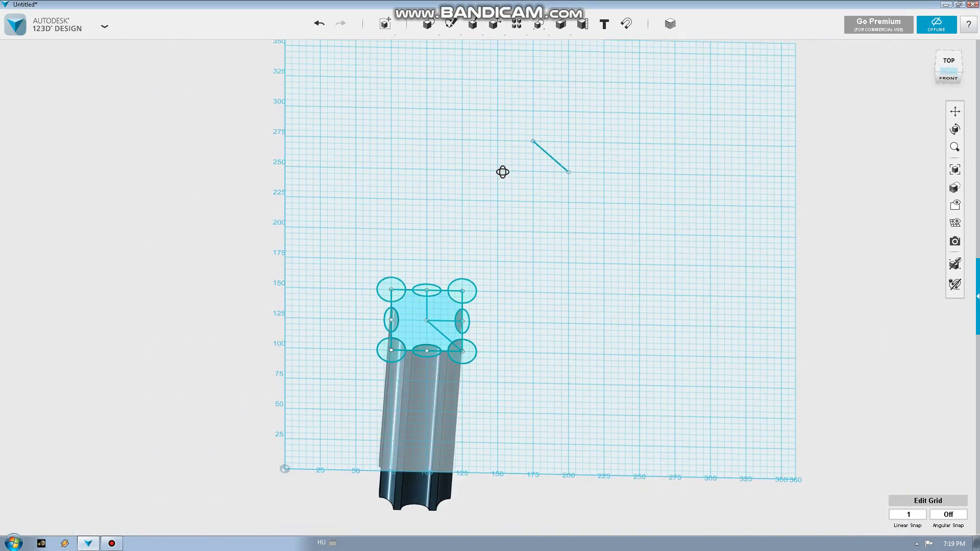
{"action": "scroll", "coordinate": [483, 235], "scroll_direction": "up", "scroll_amount": 2}
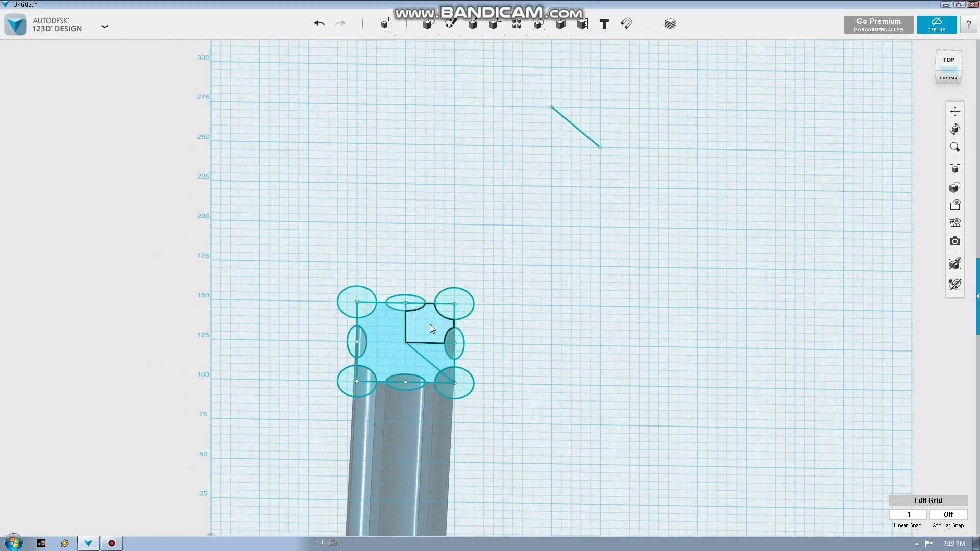
{"action": "left_click", "coordinate": [430, 329]}
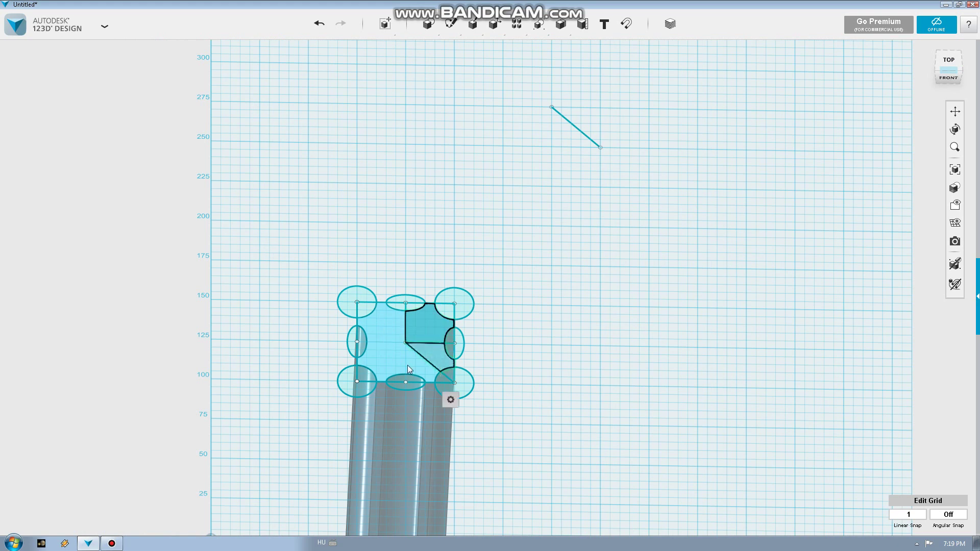
Step: Revolve the column's top profile regions 98° around the diagonal line into a curved rib arm
{"action": "left_click", "coordinate": [388, 367]}
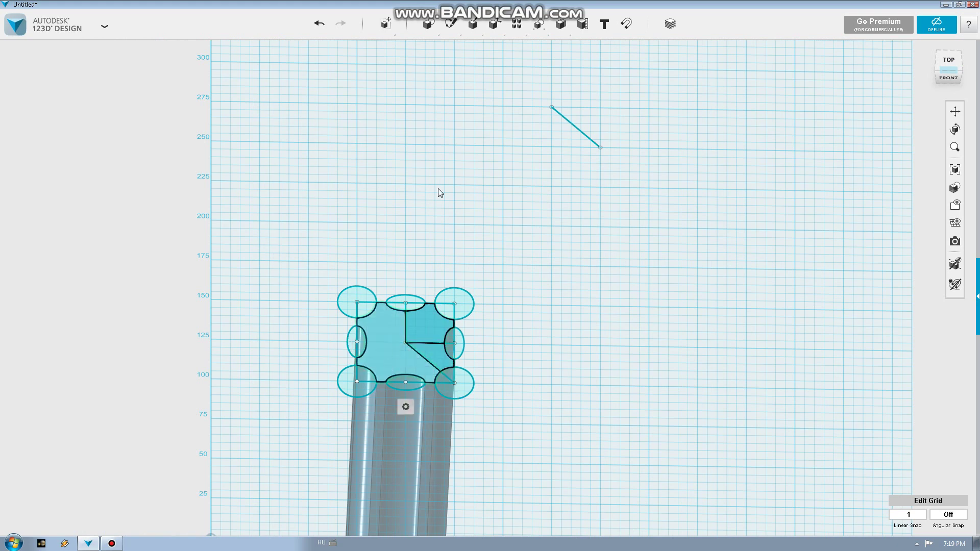
{"action": "mouse_move", "coordinate": [451, 24]}
{"action": "left_click", "coordinate": [508, 48]}
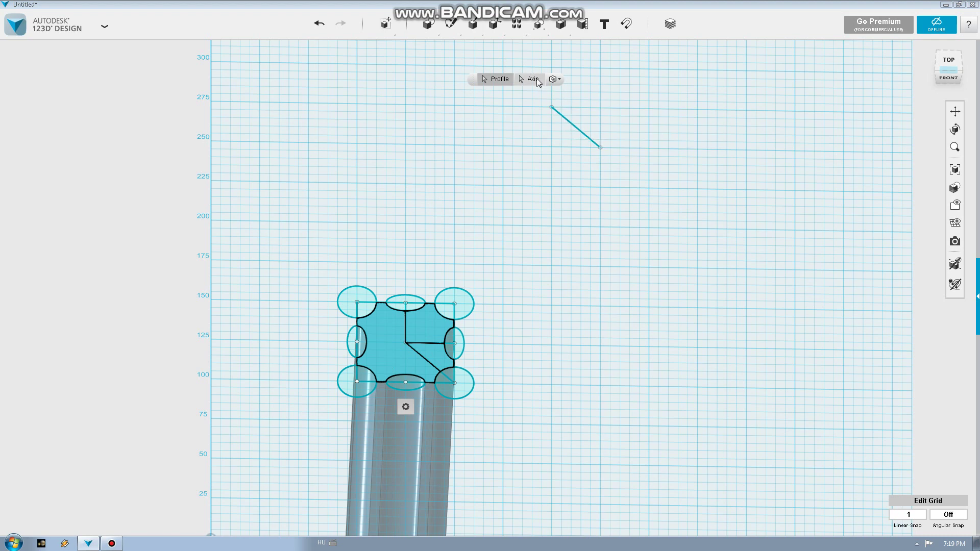
{"action": "left_click", "coordinate": [539, 81]}
{"action": "left_click", "coordinate": [567, 121]}
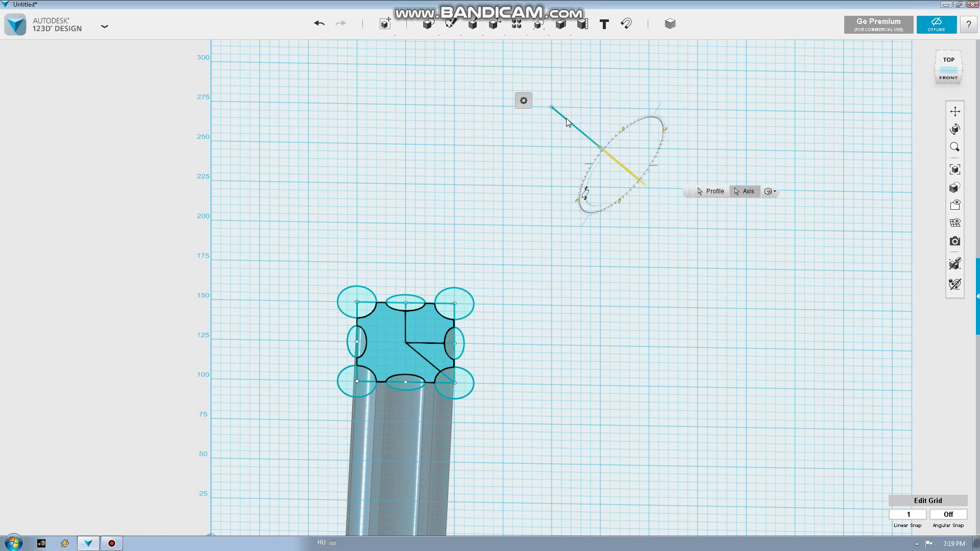
{"action": "scroll", "coordinate": [558, 135], "scroll_direction": "down", "scroll_amount": 3}
{"action": "mouse_move", "coordinate": [559, 135]}
{"action": "right_mouse_down"}
{"action": "mouse_move", "coordinate": [529, 209]}
{"action": "mouse_move", "coordinate": [527, 191]}
{"action": "mouse_move", "coordinate": [538, 243]}
{"action": "right_mouse_up"}
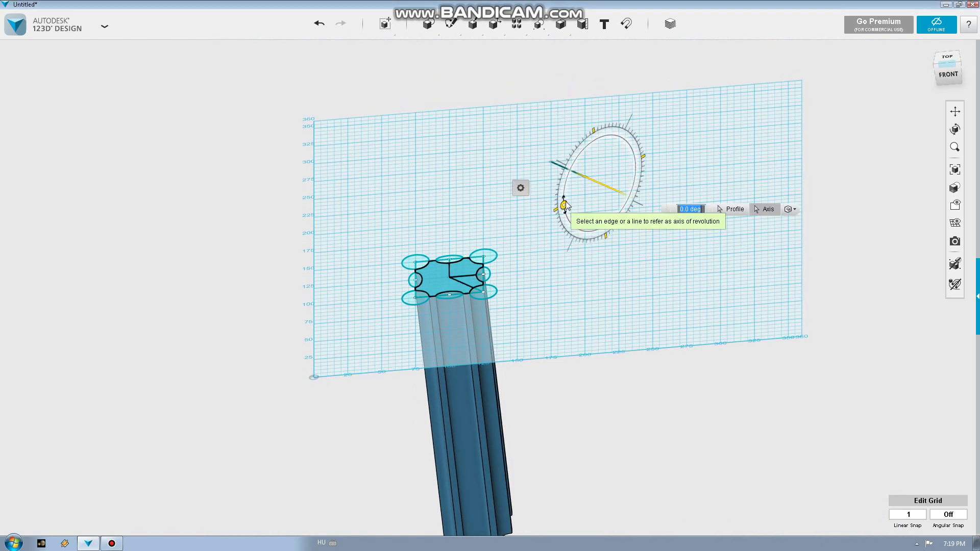
{"action": "left_click_drag", "start_coordinate": [563, 207], "coordinate": [599, 146]}
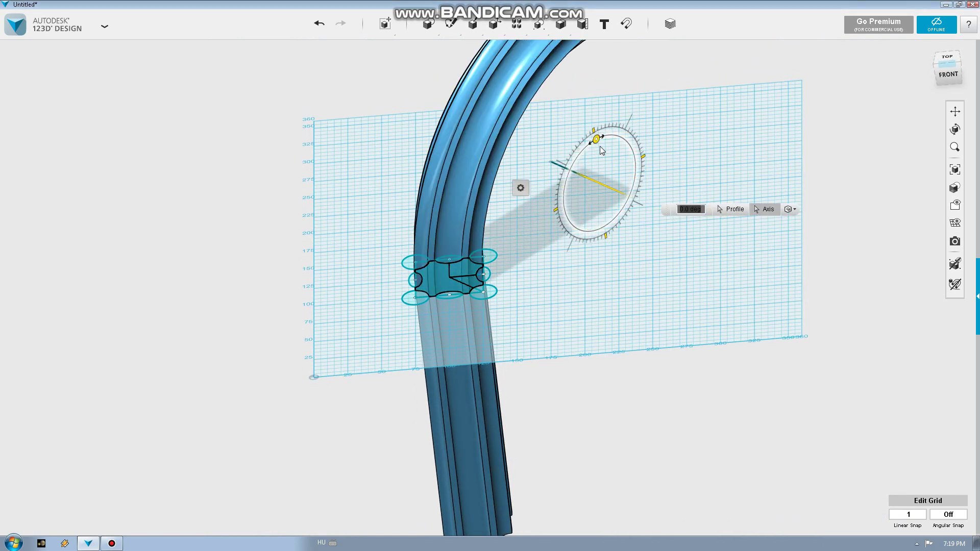
{"action": "left_click", "coordinate": [793, 209]}
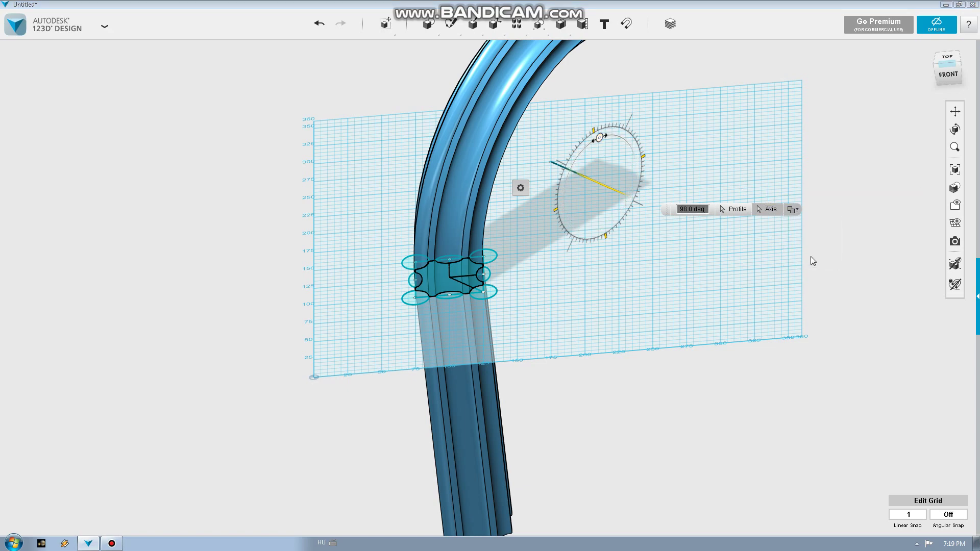
{"action": "left_click", "coordinate": [807, 253]}
{"action": "mouse_move", "coordinate": [602, 240]}
{"action": "right_mouse_down"}
{"action": "mouse_move", "coordinate": [608, 254]}
{"action": "mouse_move", "coordinate": [550, 245]}
{"action": "mouse_move", "coordinate": [550, 259]}
{"action": "right_mouse_up"}
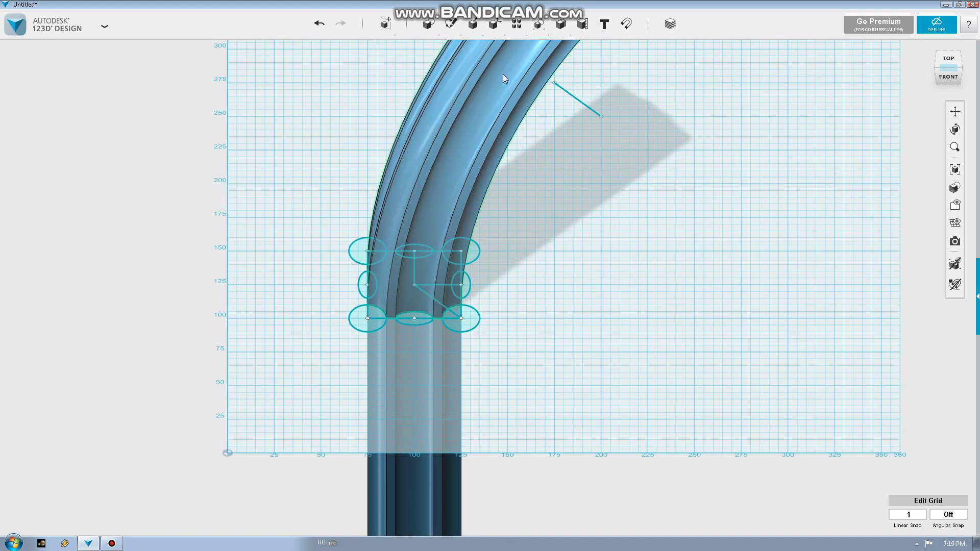
Step: Split the curved arm body using the top sketch
{"action": "mouse_move", "coordinate": [495, 23]}
{"action": "left_click", "coordinate": [613, 48]}
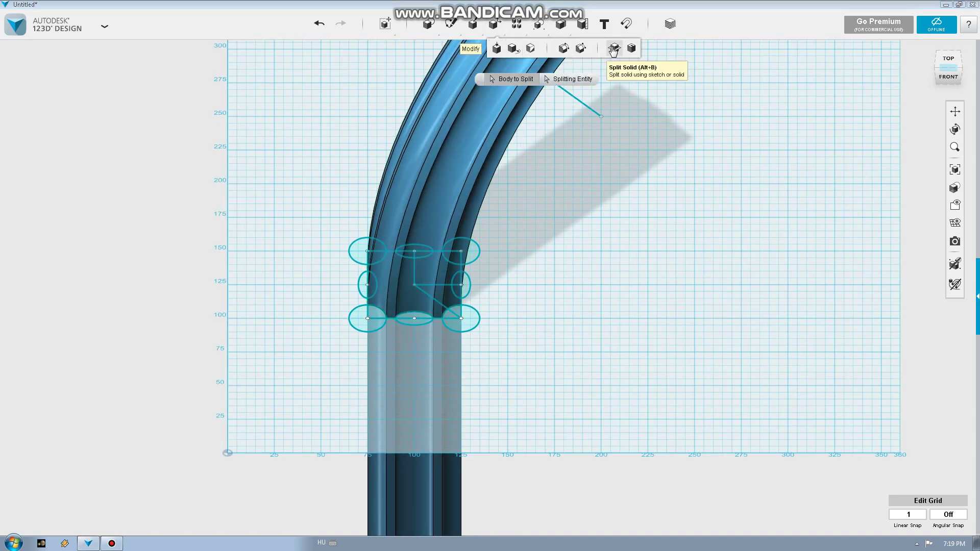
{"action": "left_click", "coordinate": [486, 158]}
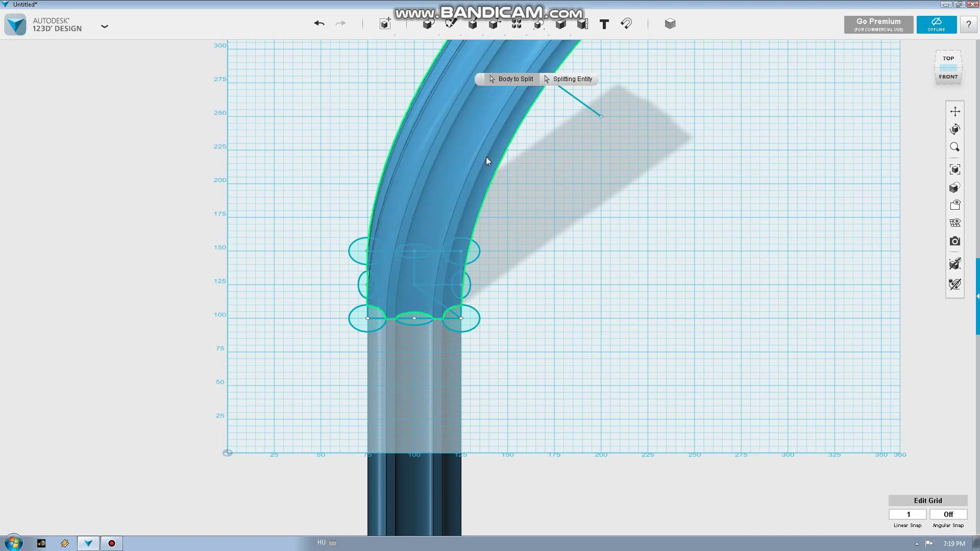
{"action": "scroll", "coordinate": [429, 318], "scroll_direction": "up", "scroll_amount": 1}
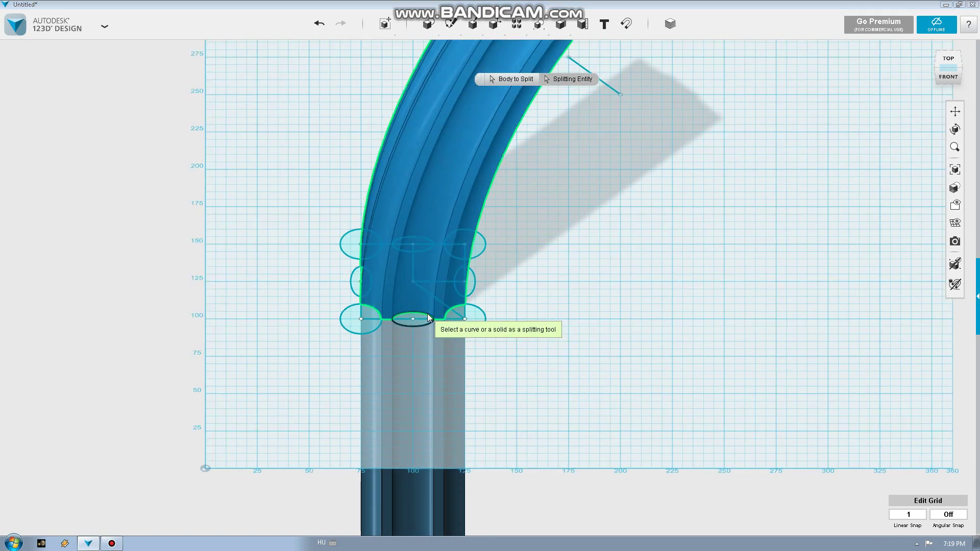
{"action": "scroll", "coordinate": [429, 317], "scroll_direction": "up", "scroll_amount": 1}
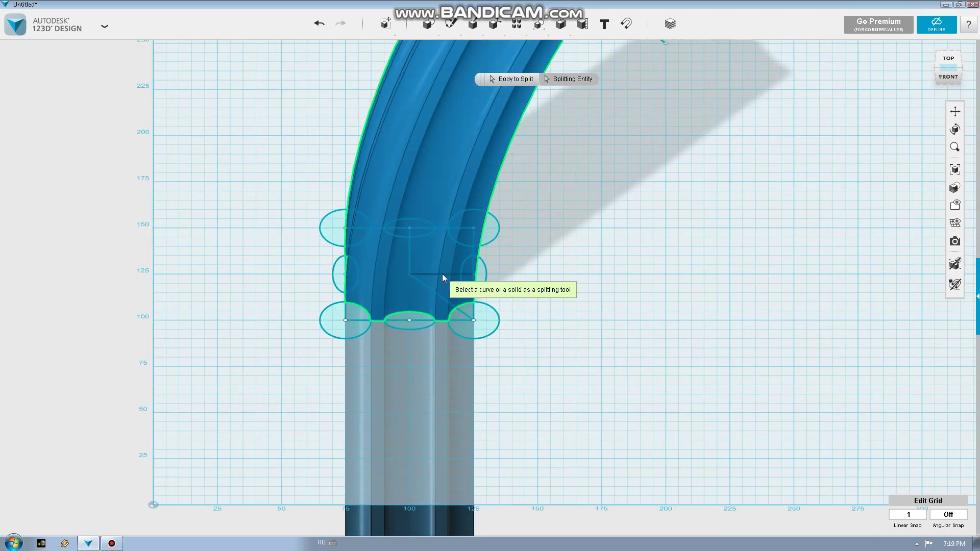
{"action": "left_click", "coordinate": [442, 273]}
{"action": "scroll", "coordinate": [442, 273], "scroll_direction": "down", "scroll_amount": 1}
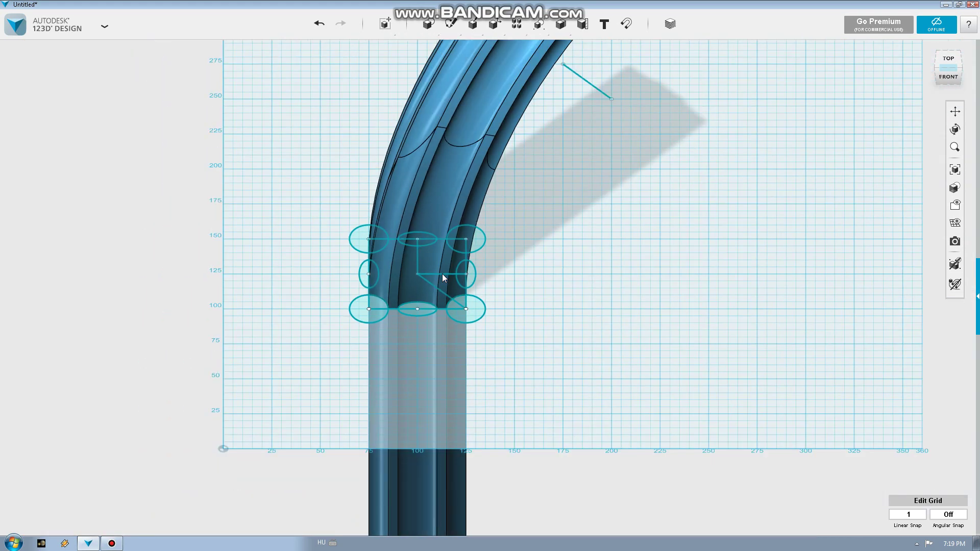
{"action": "scroll", "coordinate": [442, 274], "scroll_direction": "down", "scroll_amount": 1}
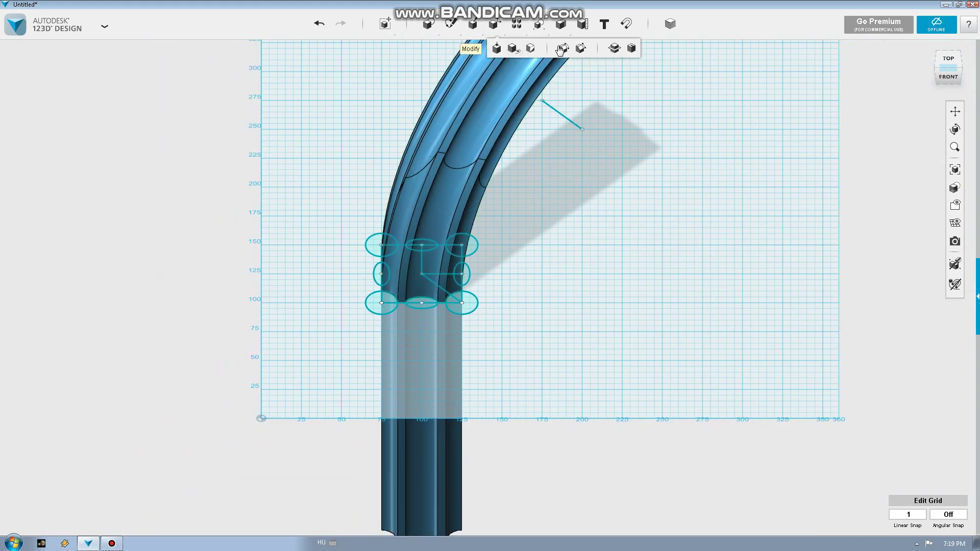
Step: Split the upper curved arm again at the sketch curve
{"action": "left_click", "coordinate": [560, 50]}
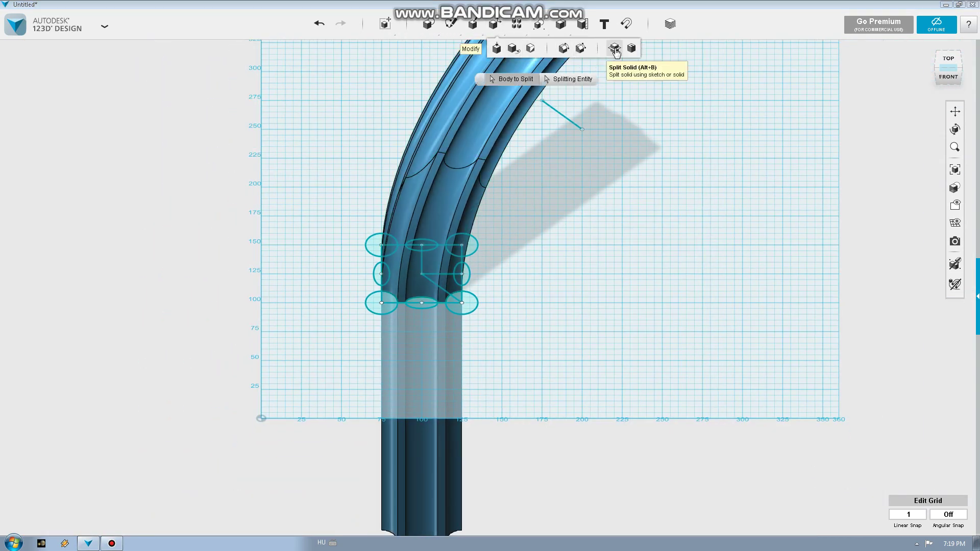
{"action": "left_click", "coordinate": [515, 107]}
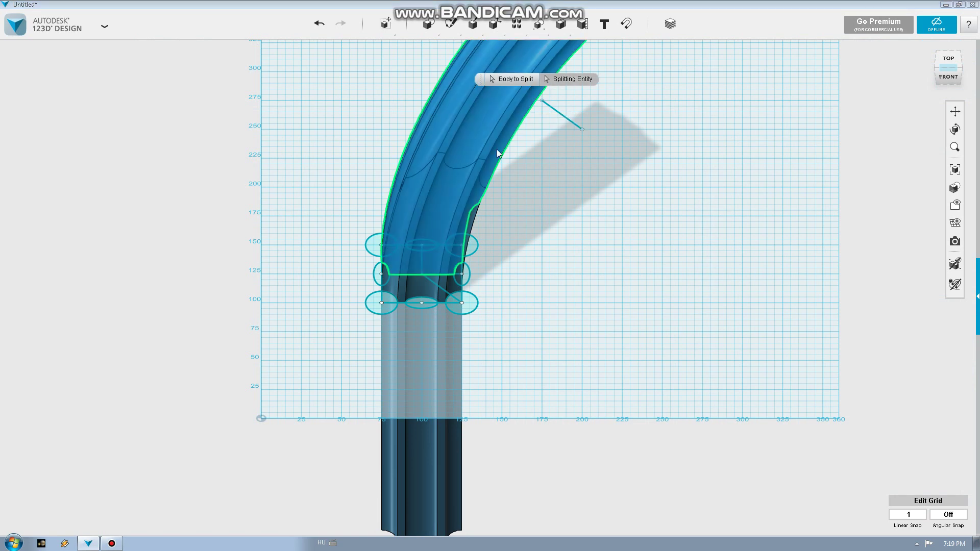
{"action": "scroll", "coordinate": [421, 225], "scroll_direction": "up", "scroll_amount": 1}
{"action": "scroll", "coordinate": [421, 224], "scroll_direction": "up", "scroll_amount": 1}
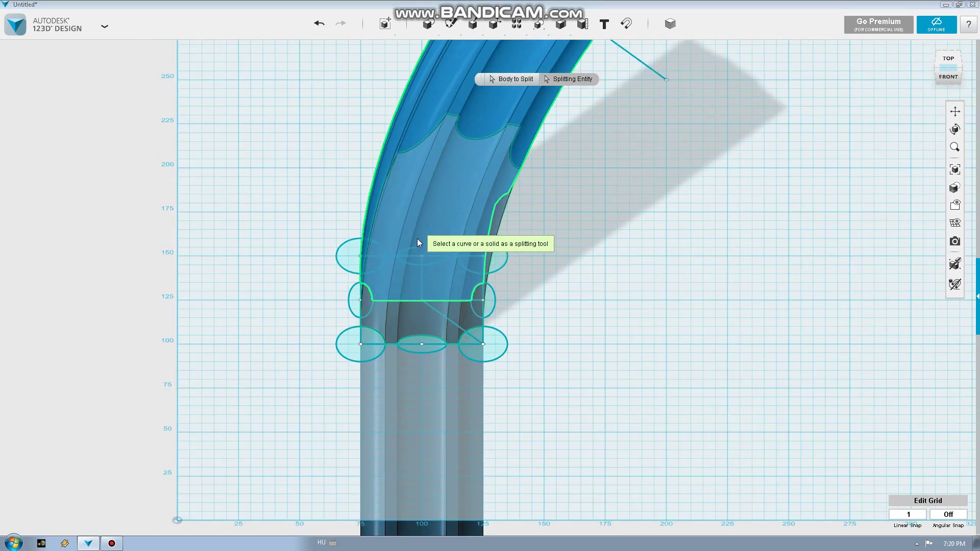
{"action": "left_click", "coordinate": [422, 280]}
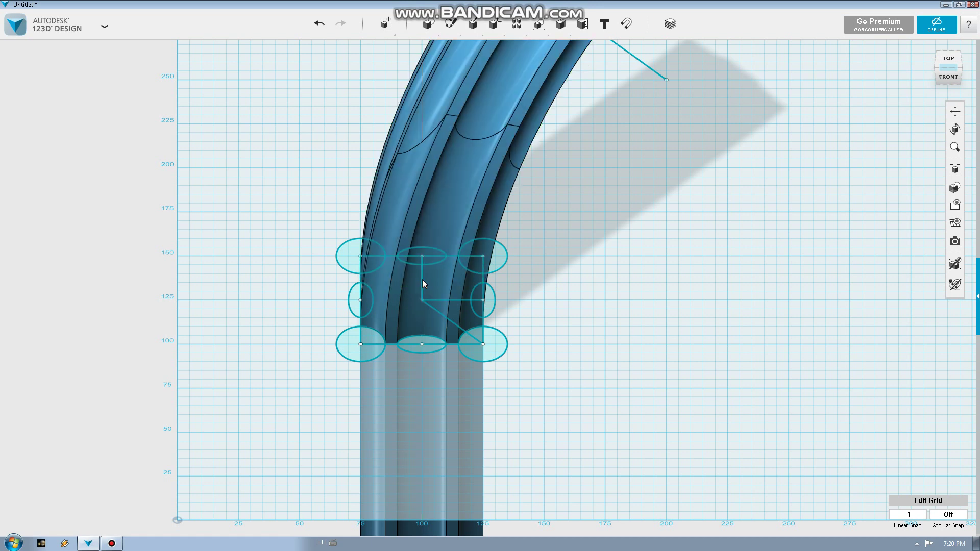
{"action": "scroll", "coordinate": [422, 280], "scroll_direction": "down", "scroll_amount": 2}
Step: Delete the split-off rib piece and the outer strip so the arm ends at the column top
{"action": "left_click", "coordinate": [434, 279]}
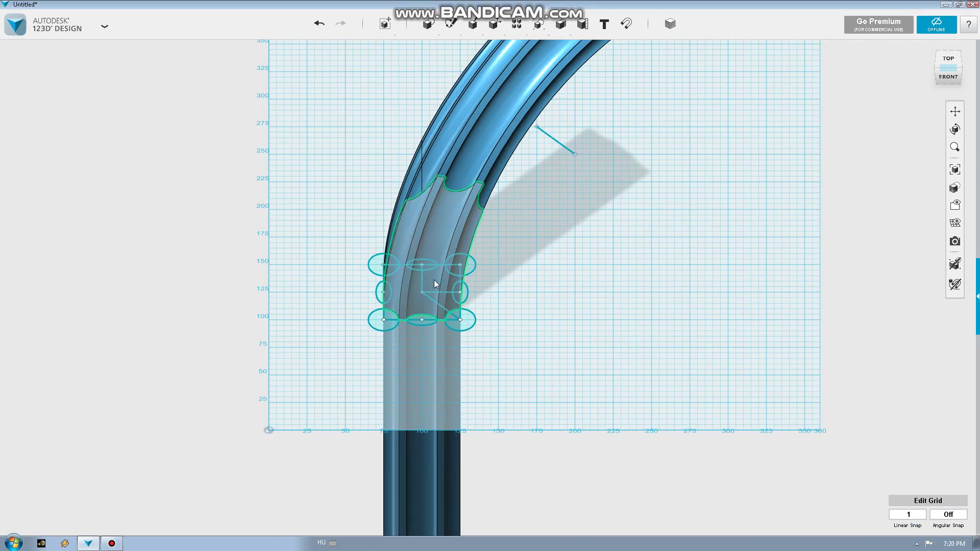
{"action": "key", "text": "Delete"}
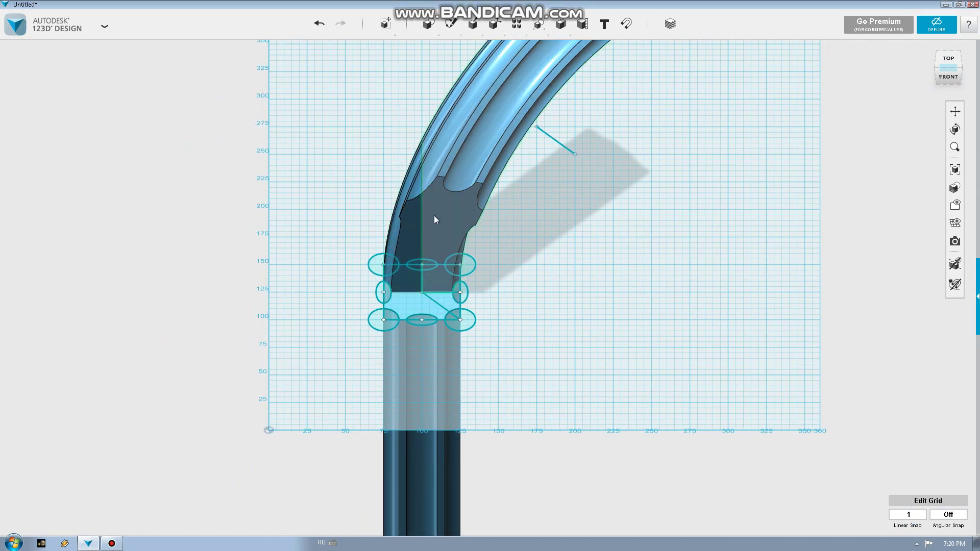
{"action": "left_click", "coordinate": [406, 206]}
{"action": "key", "text": "Delete"}
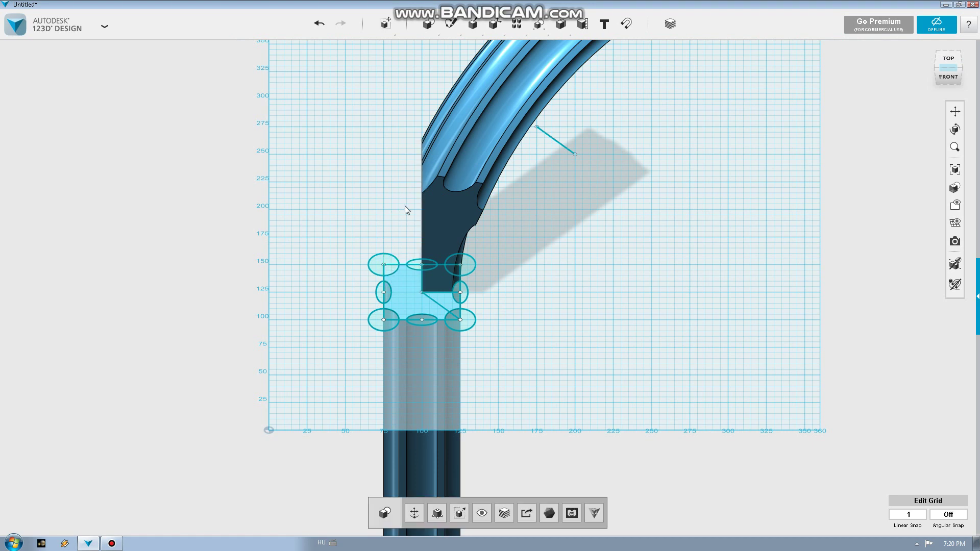
{"action": "scroll", "coordinate": [405, 206], "scroll_direction": "down", "scroll_amount": 2}
{"action": "scroll", "coordinate": [405, 207], "scroll_direction": "down", "scroll_amount": 1}
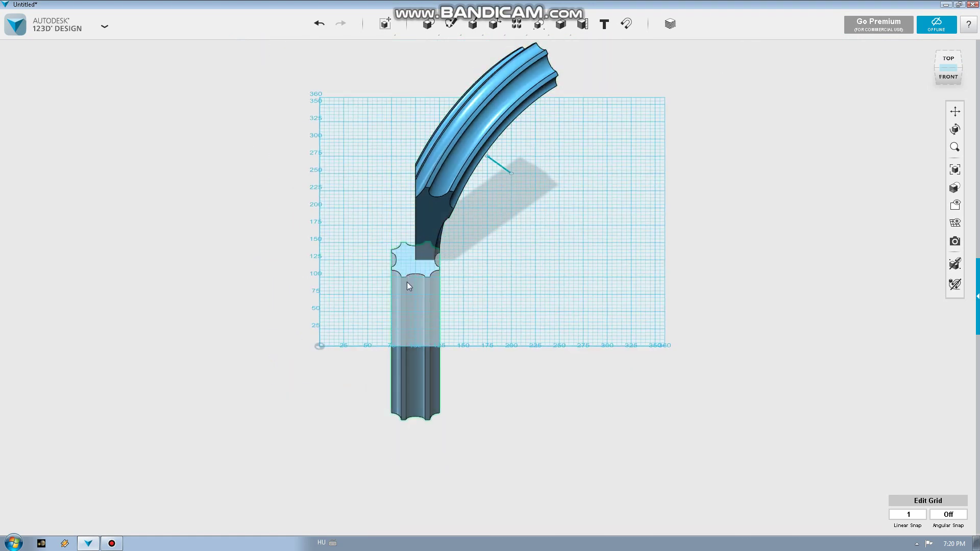
Step: From Bottom view, draw a closed six-corner L-shaped polyline on the grid
{"action": "mouse_move", "coordinate": [406, 282]}
{"action": "right_mouse_down"}
{"action": "mouse_move", "coordinate": [400, 203]}
{"action": "mouse_move", "coordinate": [453, 224]}
{"action": "right_mouse_up"}
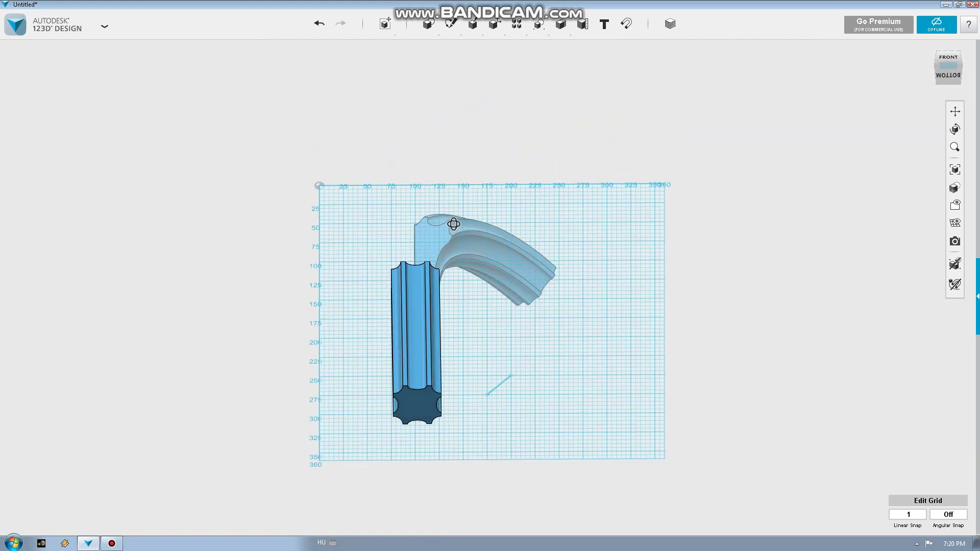
{"action": "left_click", "coordinate": [949, 76]}
{"action": "mouse_move", "coordinate": [450, 23]}
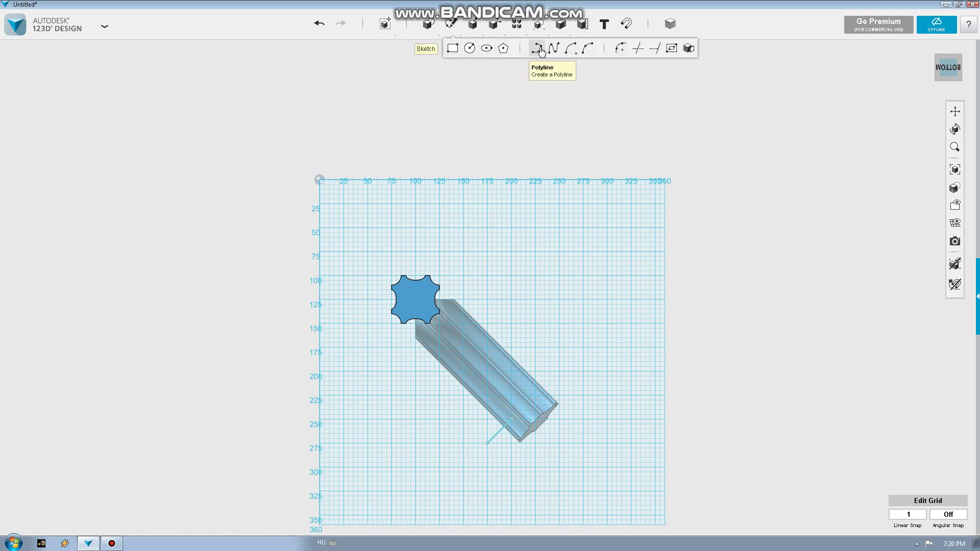
{"action": "left_click", "coordinate": [540, 51]}
{"action": "scroll", "coordinate": [528, 417], "scroll_direction": "up", "scroll_amount": 2}
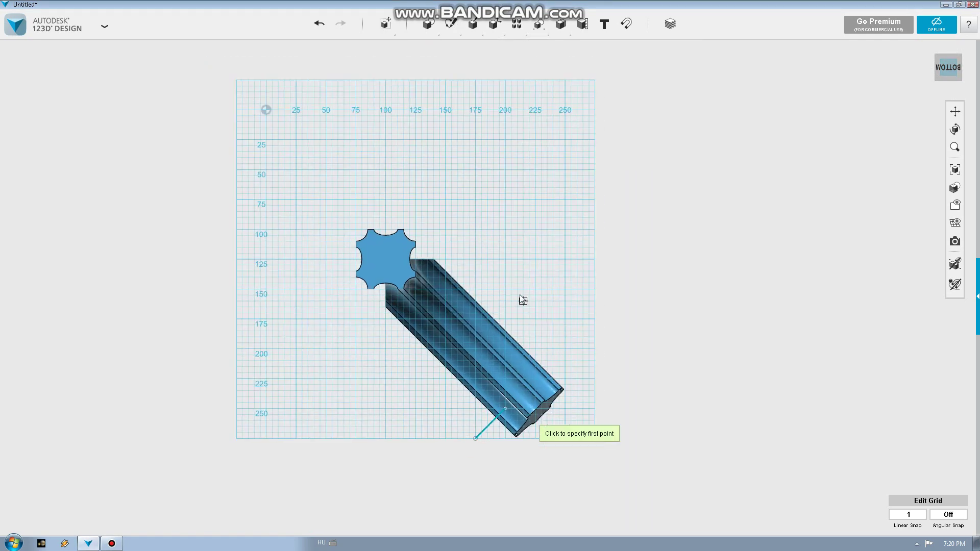
{"action": "scroll", "coordinate": [528, 428], "scroll_direction": "up", "scroll_amount": 2}
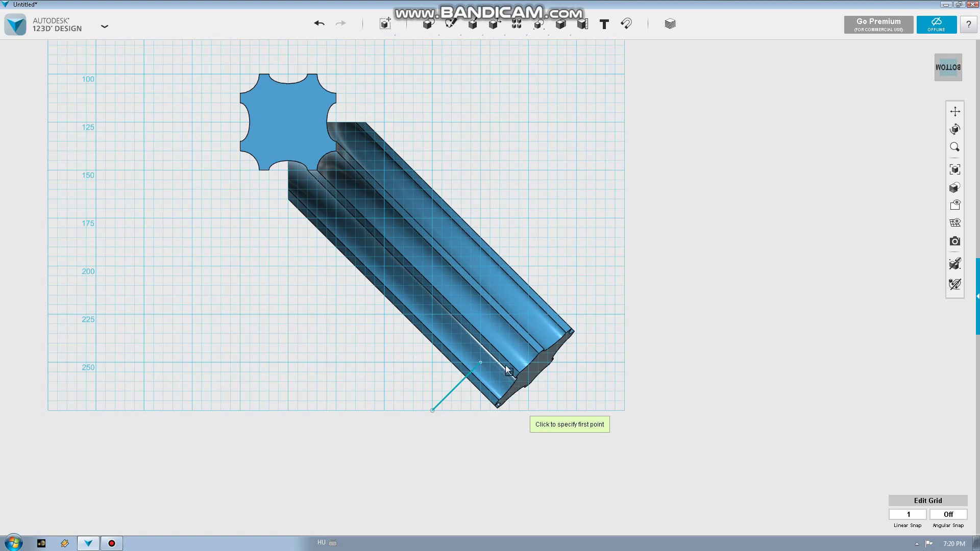
{"action": "left_click", "coordinate": [480, 219]}
{"action": "left_click", "coordinate": [480, 314]}
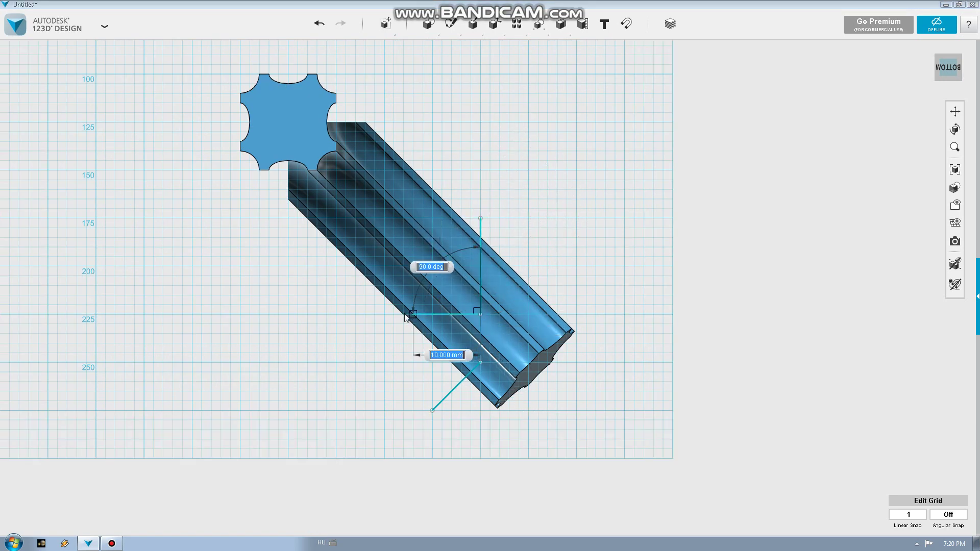
{"action": "left_click", "coordinate": [384, 315]}
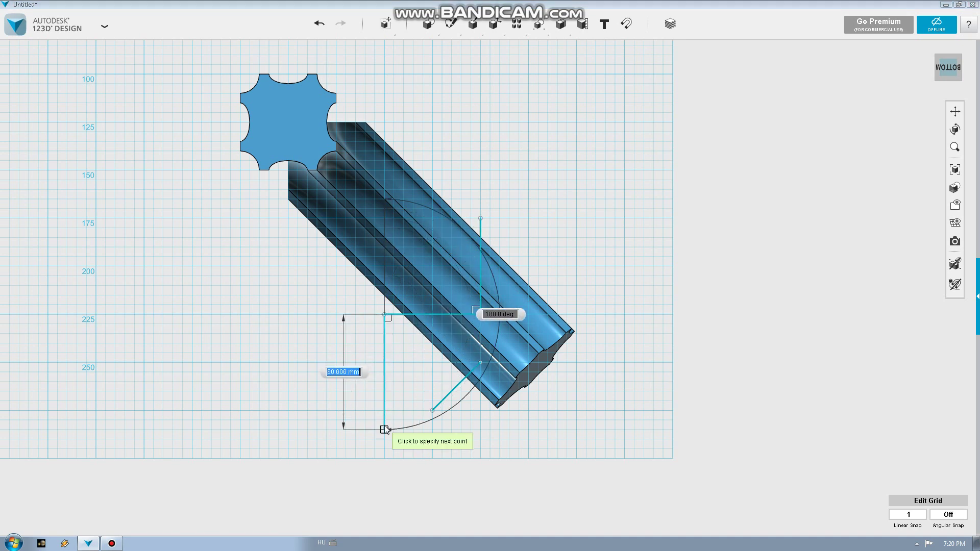
{"action": "left_click", "coordinate": [384, 424]}
{"action": "left_click", "coordinate": [605, 429]}
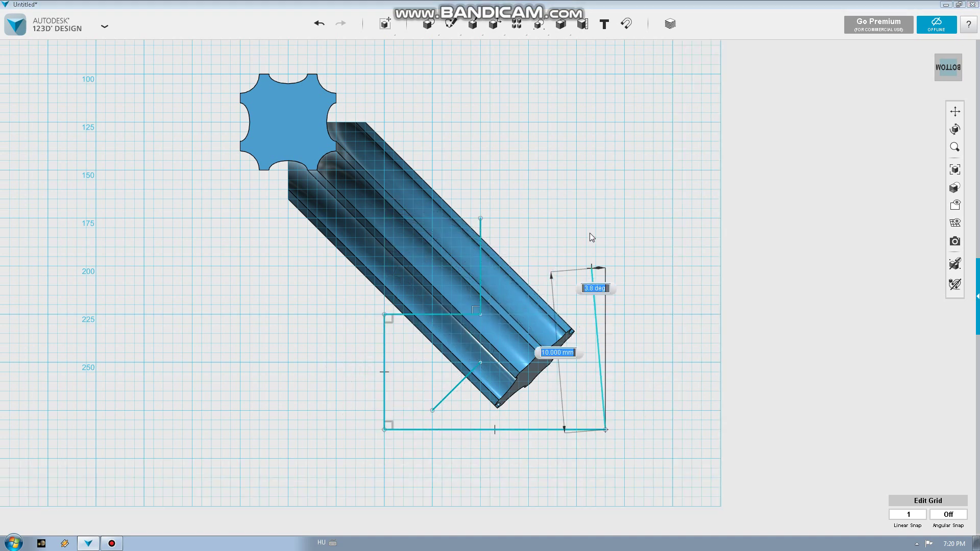
{"action": "left_click", "coordinate": [605, 218]}
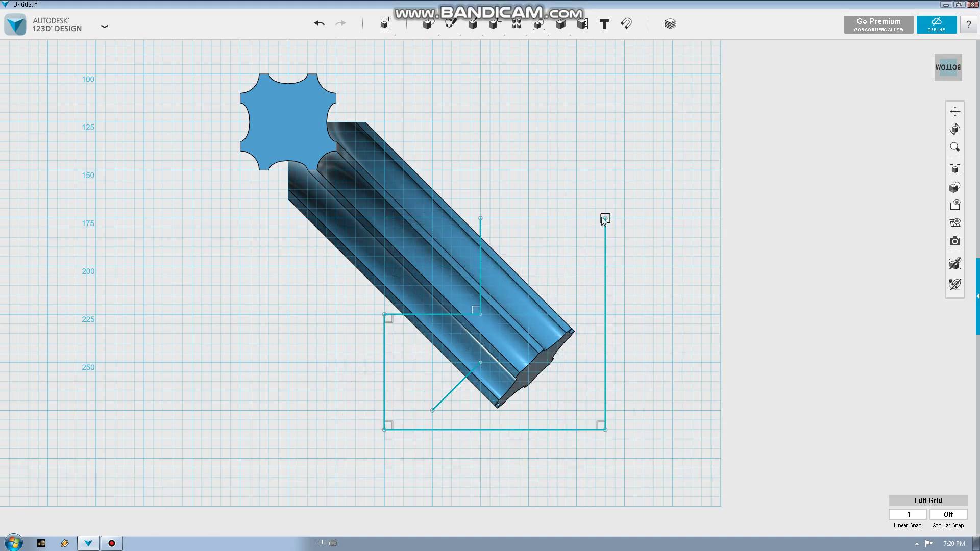
{"action": "left_click", "coordinate": [480, 219]}
{"action": "mouse_move", "coordinate": [498, 146]}
{"action": "right_mouse_down"}
{"action": "mouse_move", "coordinate": [471, 208]}
{"action": "mouse_move", "coordinate": [575, 164]}
{"action": "mouse_move", "coordinate": [499, 175]}
{"action": "mouse_move", "coordinate": [505, 230]}
{"action": "mouse_move", "coordinate": [538, 223]}
{"action": "mouse_move", "coordinate": [503, 234]}
{"action": "right_mouse_up"}
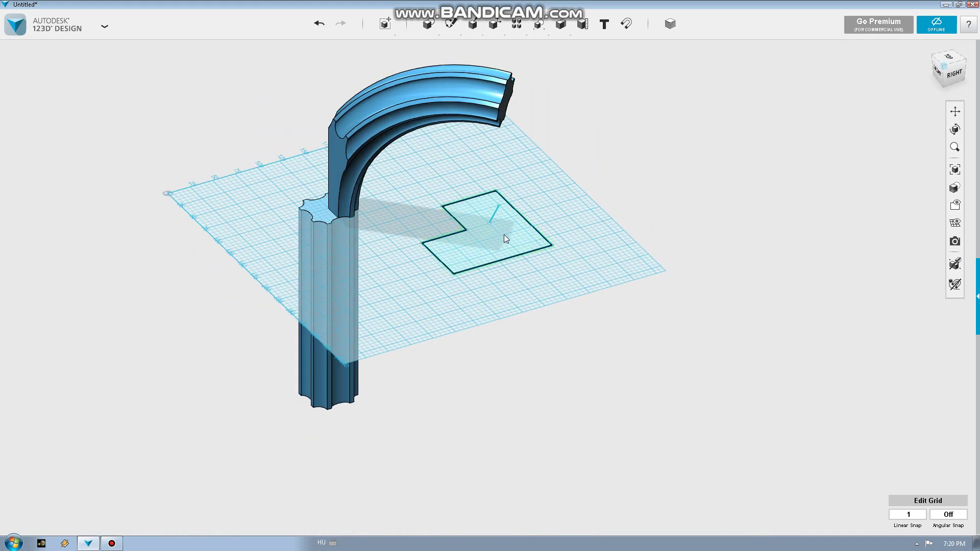
Step: Cancel a 199 mm extrusion of the L profile and delete the L-shaped sketch
{"action": "left_click", "coordinate": [504, 234]}
{"action": "mouse_move", "coordinate": [559, 278]}
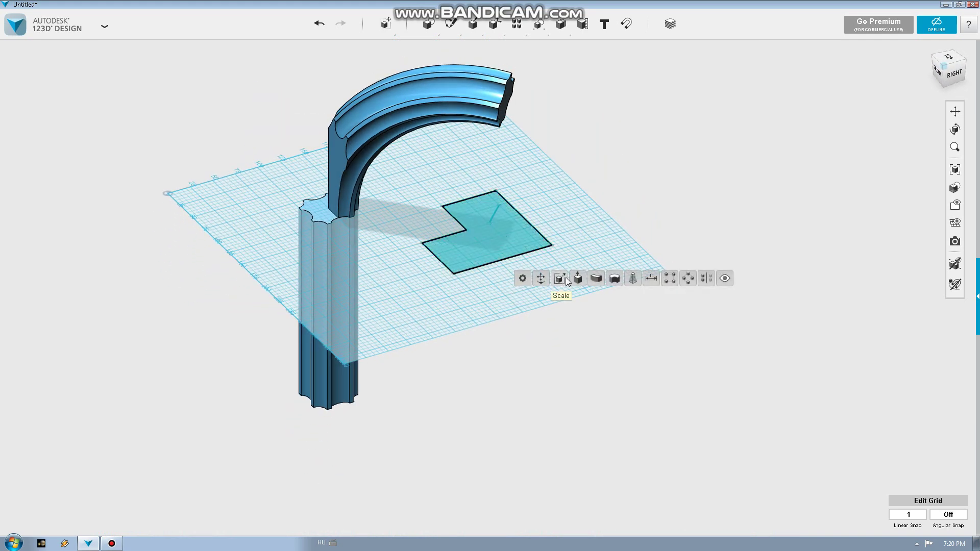
{"action": "left_click", "coordinate": [577, 279]}
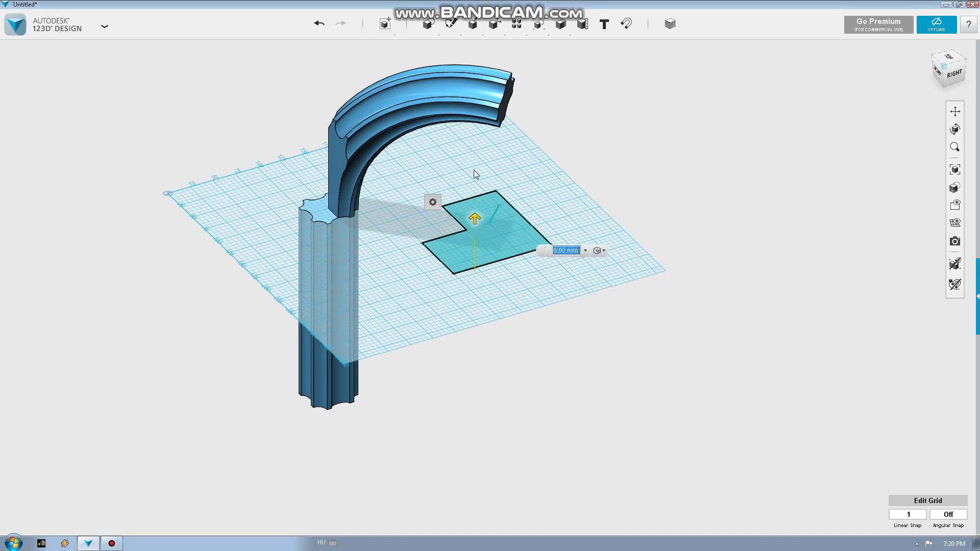
{"action": "left_click_drag", "start_coordinate": [475, 153], "coordinate": [459, 51]}
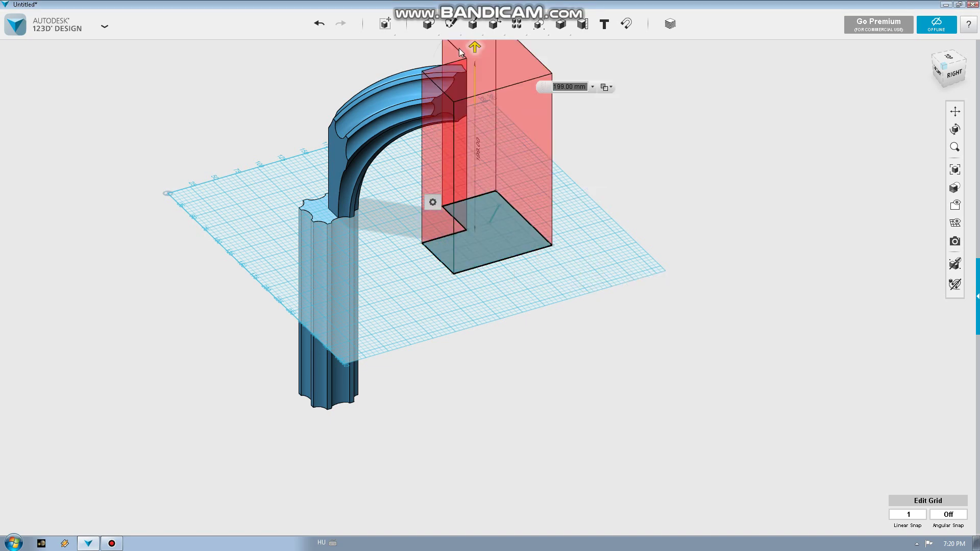
{"action": "middle_click_drag", "start_coordinate": [456, 123], "coordinate": [454, 151]}
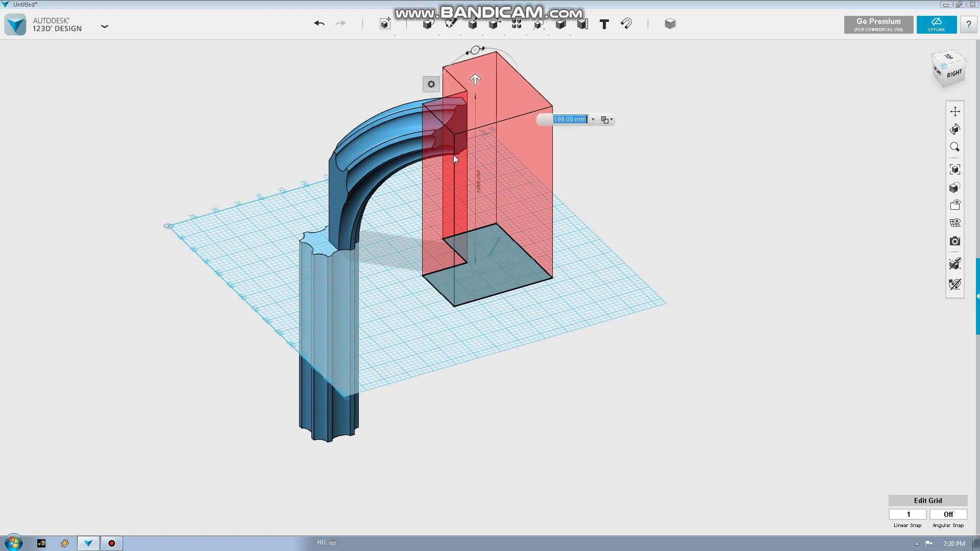
{"action": "key", "text": "Escape"}
{"action": "right_click_drag", "start_coordinate": [404, 225], "coordinate": [429, 222]}
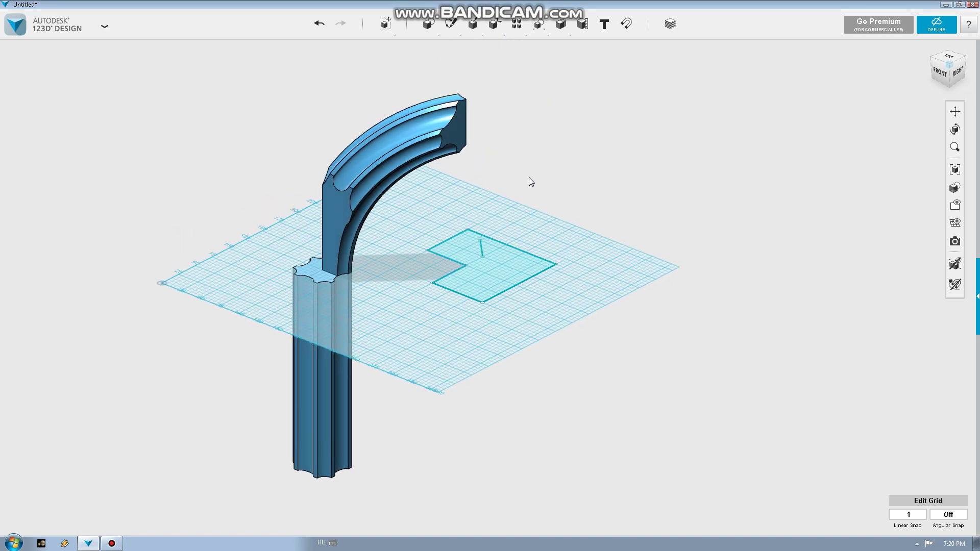
{"action": "left_click", "coordinate": [515, 273]}
{"action": "key", "text": "Delete"}
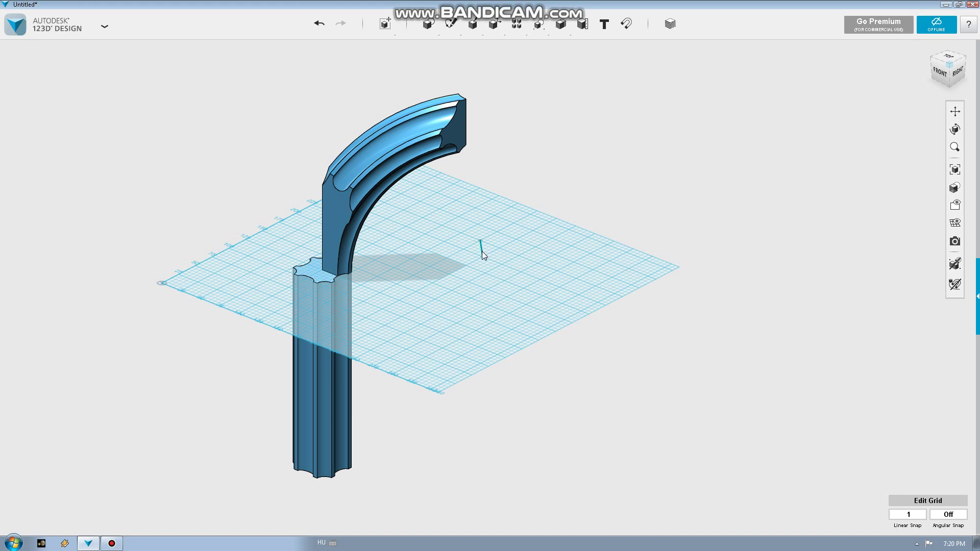
{"action": "mouse_move", "coordinate": [516, 23]}
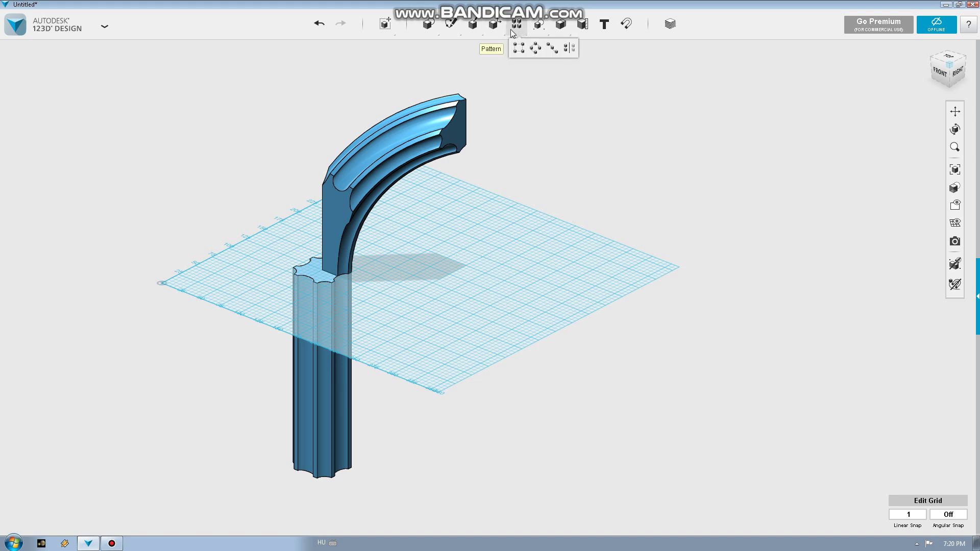
Step: Circularly pattern the curved rib four times around its vertical edge
{"action": "left_click", "coordinate": [534, 53]}
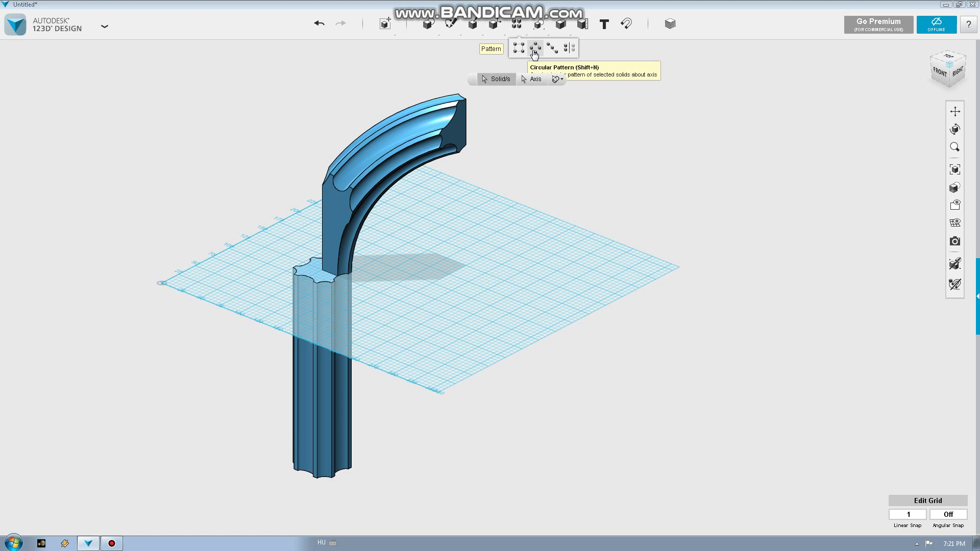
{"action": "left_click", "coordinate": [453, 129]}
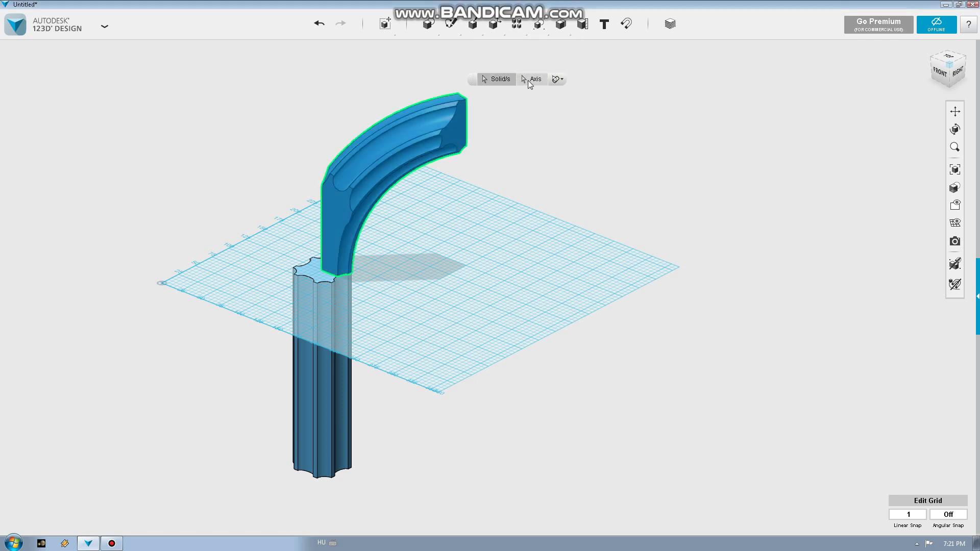
{"action": "left_click", "coordinate": [323, 229]}
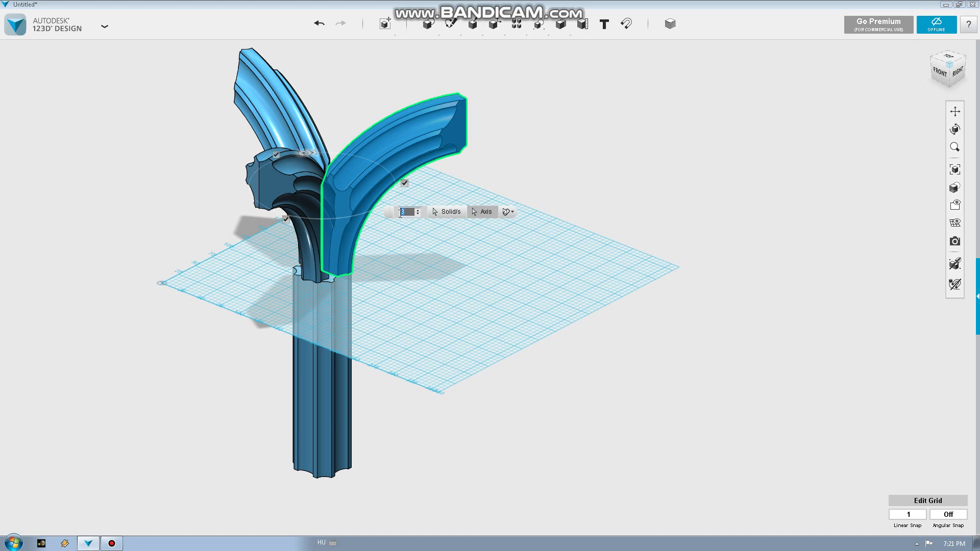
{"action": "key", "text": "Return"}
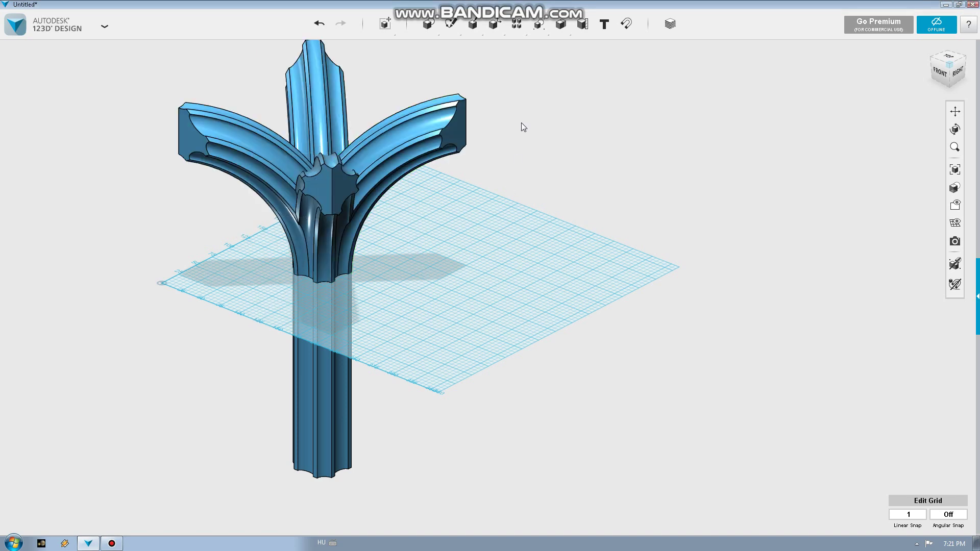
Step: Merge the right arm, left arm, central hub and lower column into one solid
{"action": "left_click", "coordinate": [562, 49]}
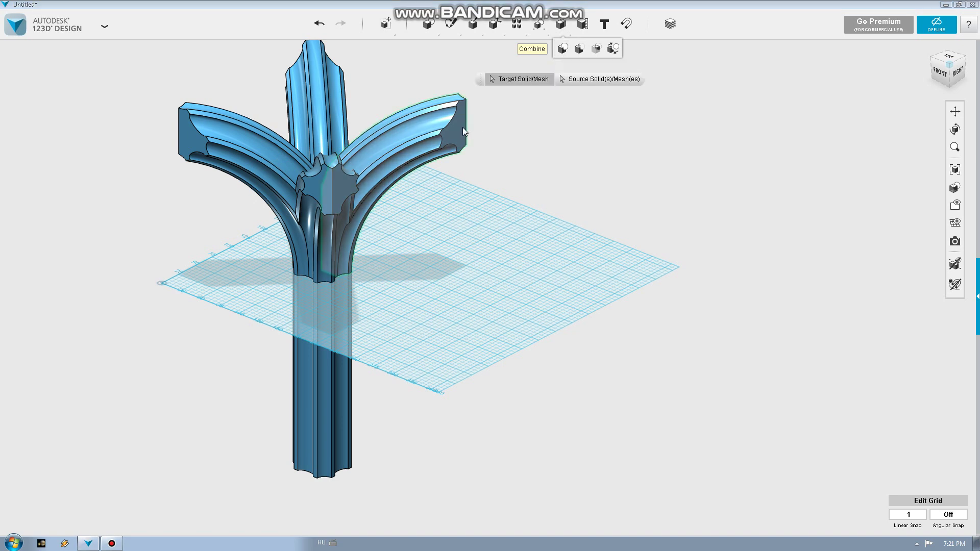
{"action": "left_click", "coordinate": [462, 127]}
{"action": "left_click", "coordinate": [269, 140]}
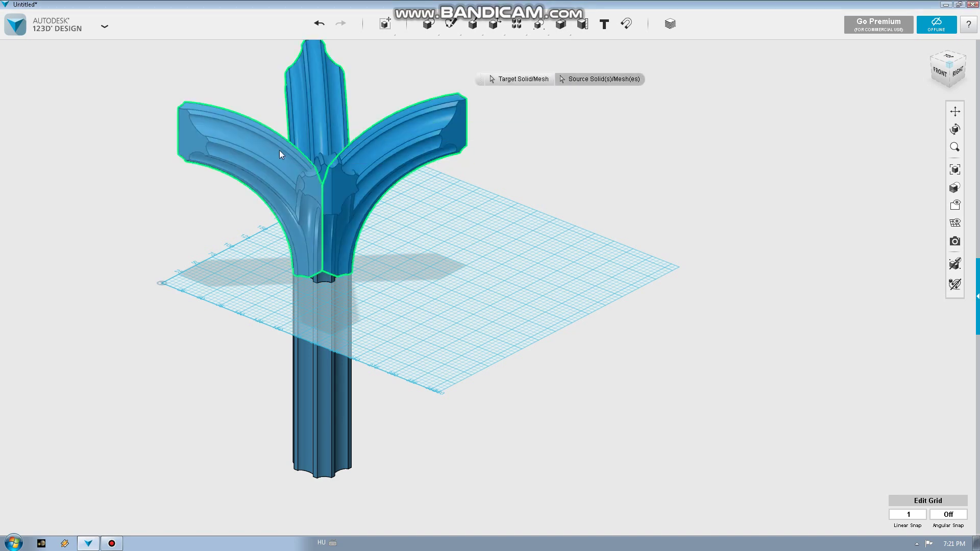
{"action": "left_click", "coordinate": [346, 192]}
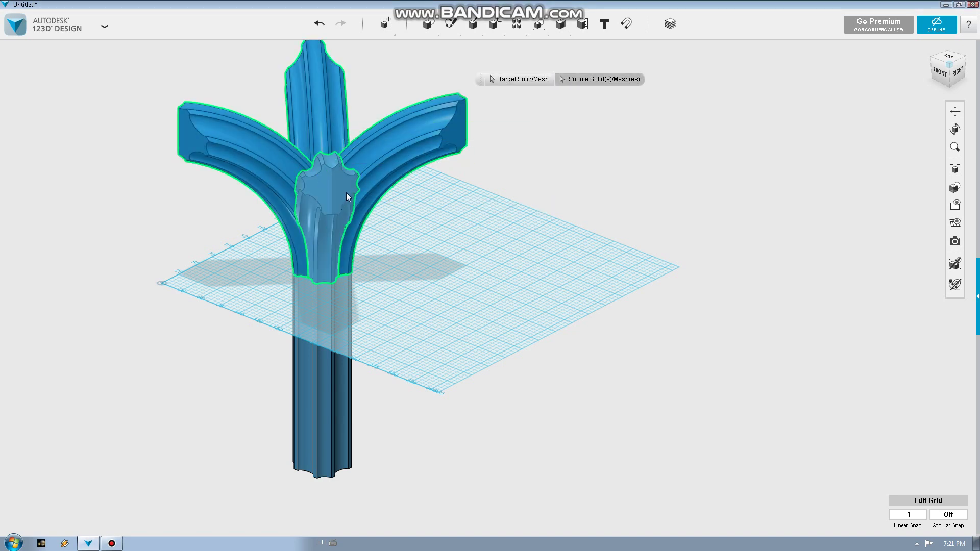
{"action": "left_click", "coordinate": [334, 315]}
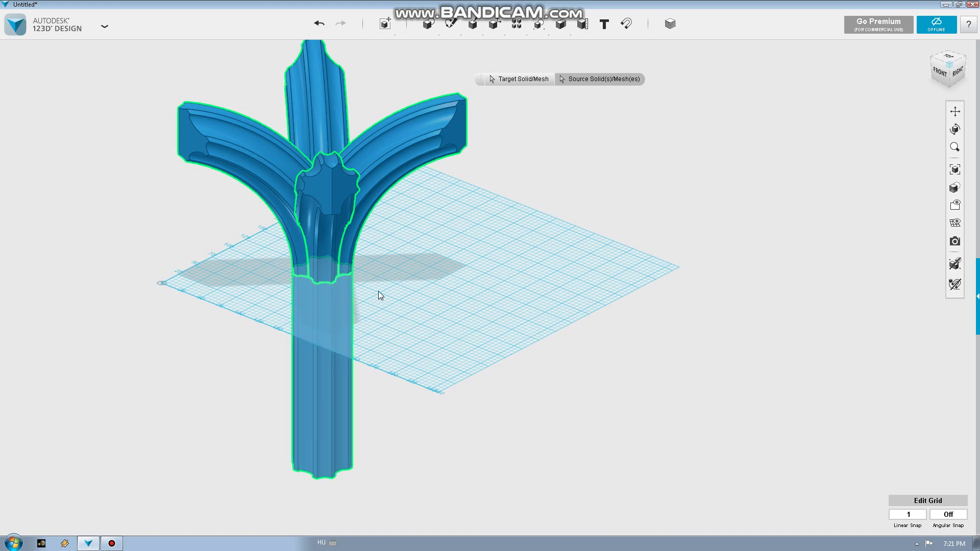
{"action": "key", "text": "Return"}
{"action": "scroll", "coordinate": [378, 291], "scroll_direction": "down", "scroll_amount": 4}
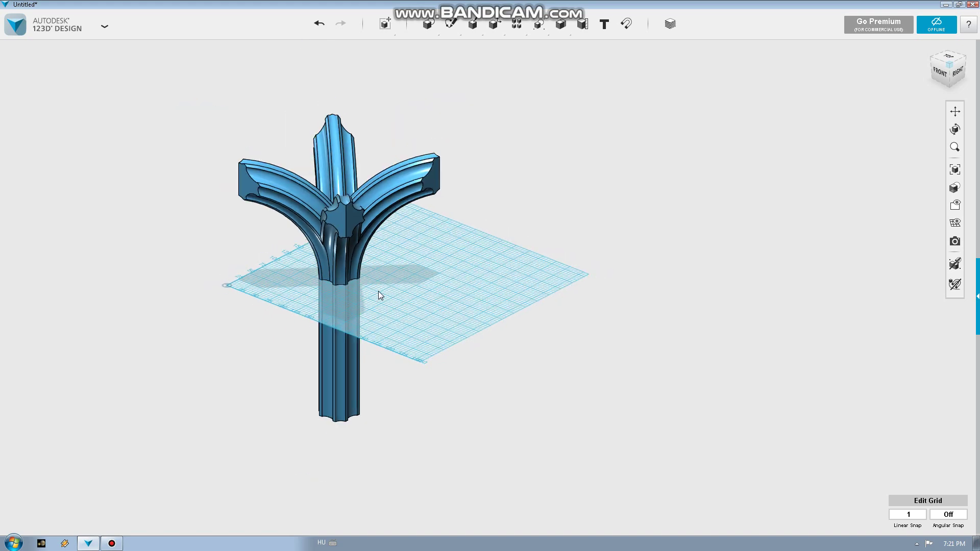
Step: Hide the ground grid and orbit to a front view of the column
{"action": "left_click", "coordinate": [950, 230]}
{"action": "middle_click_drag", "start_coordinate": [470, 240], "coordinate": [511, 194]}
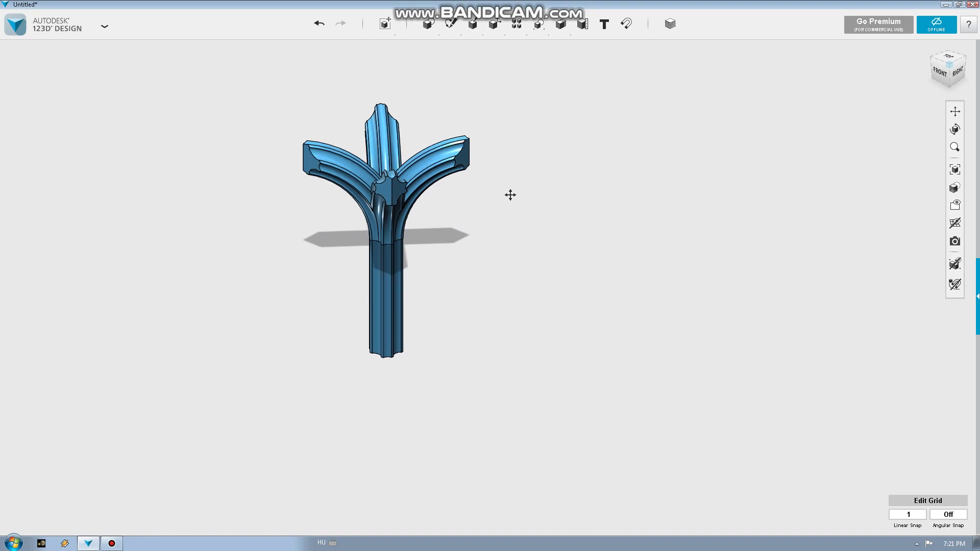
{"action": "right_click_drag", "start_coordinate": [493, 246], "coordinate": [477, 245]}
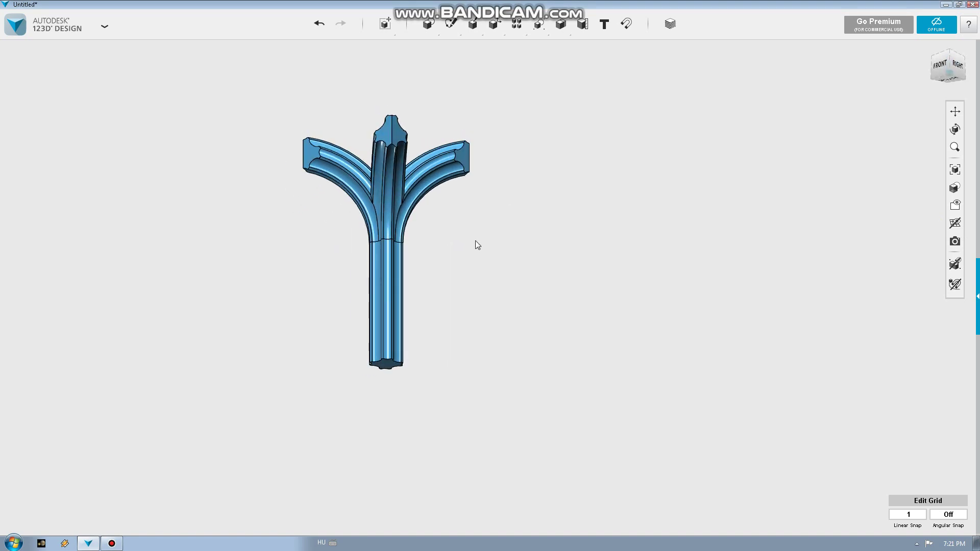
Step: Press/Pull the column's bottom face downward to lengthen the fluted shaft
{"action": "left_click", "coordinate": [381, 361]}
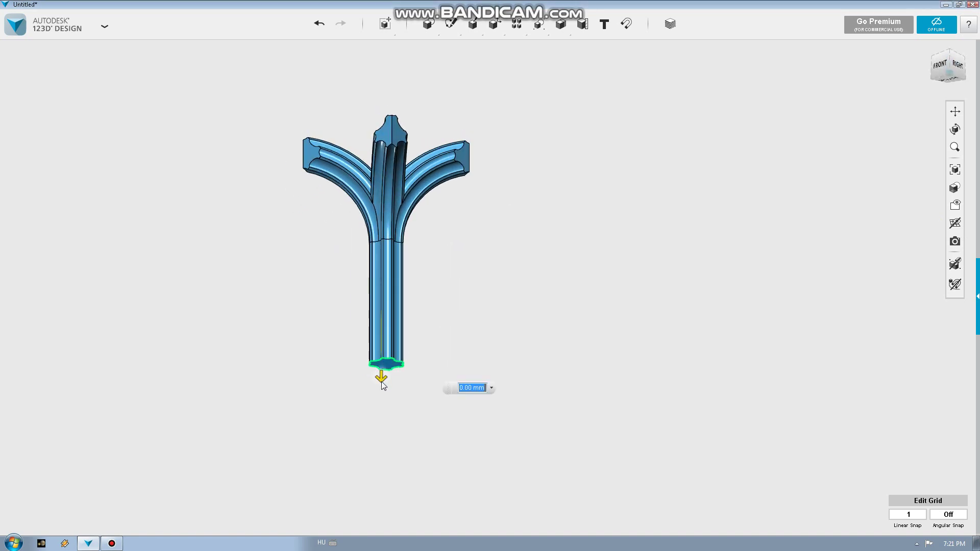
{"action": "left_click_drag", "start_coordinate": [381, 376], "coordinate": [381, 432]}
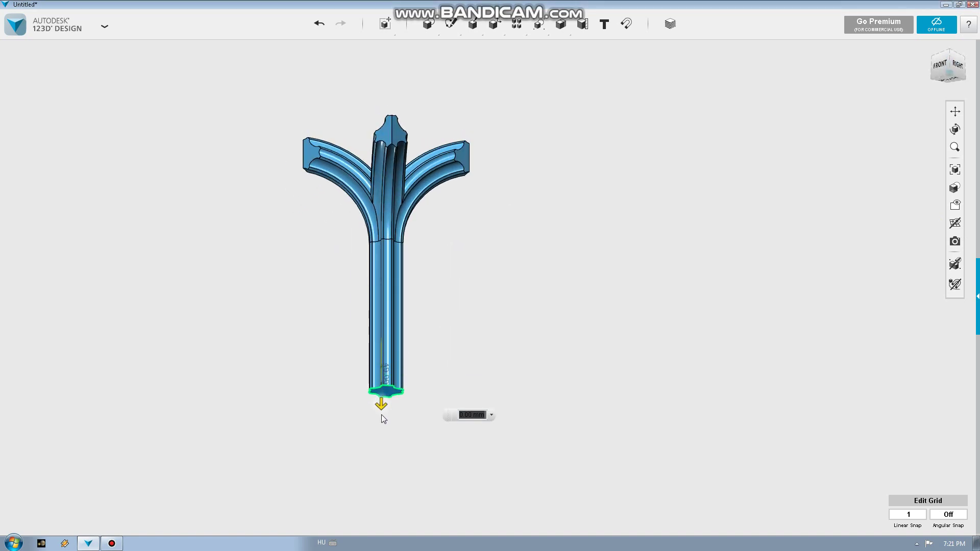
{"action": "left_click", "coordinate": [475, 301]}
{"action": "mouse_move", "coordinate": [475, 301]}
{"action": "right_mouse_down"}
{"action": "mouse_move", "coordinate": [493, 217]}
{"action": "mouse_move", "coordinate": [463, 241]}
{"action": "mouse_move", "coordinate": [468, 255]}
{"action": "mouse_move", "coordinate": [454, 255]}
{"action": "right_mouse_up"}
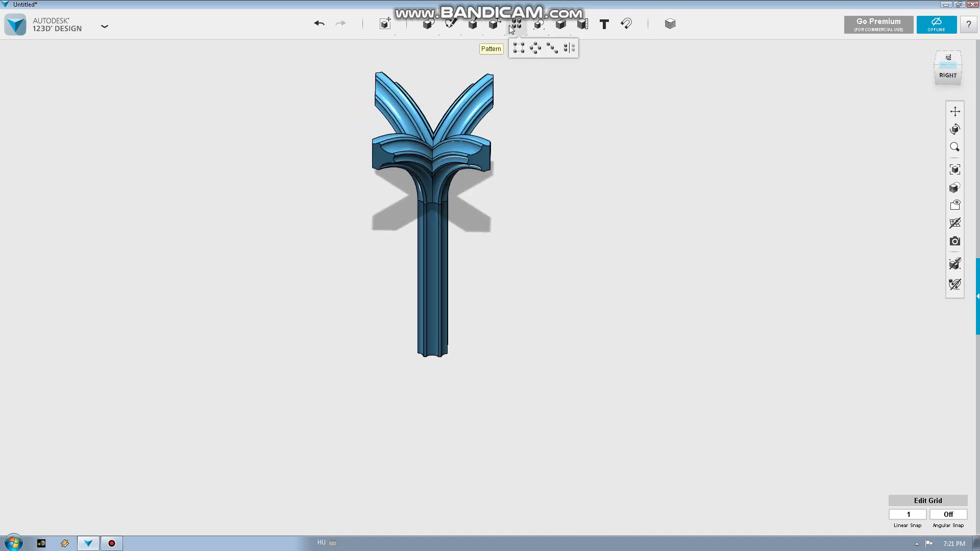
Step: Mirror the column-and-rib solid across its right side face so the curved arms form an arch
{"action": "left_click", "coordinate": [568, 48]}
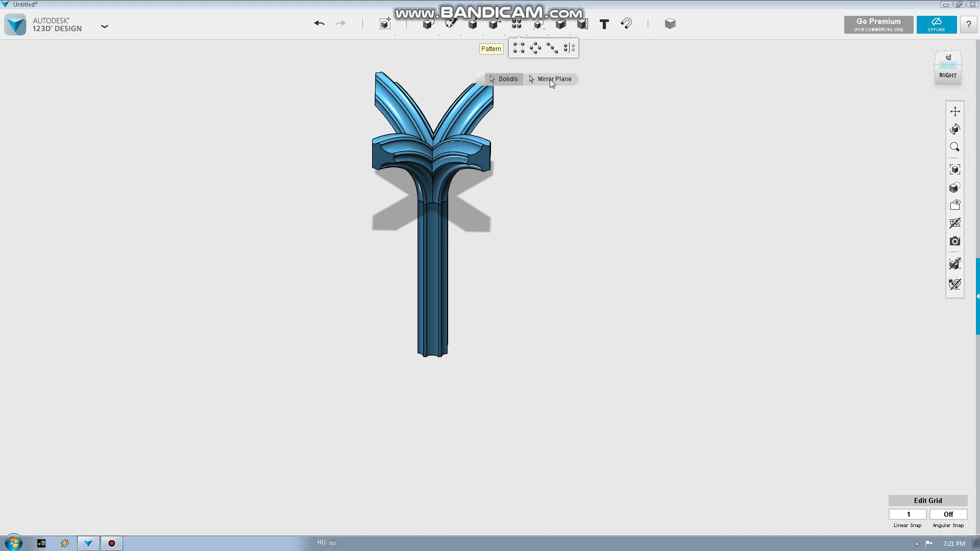
{"action": "left_click", "coordinate": [481, 136]}
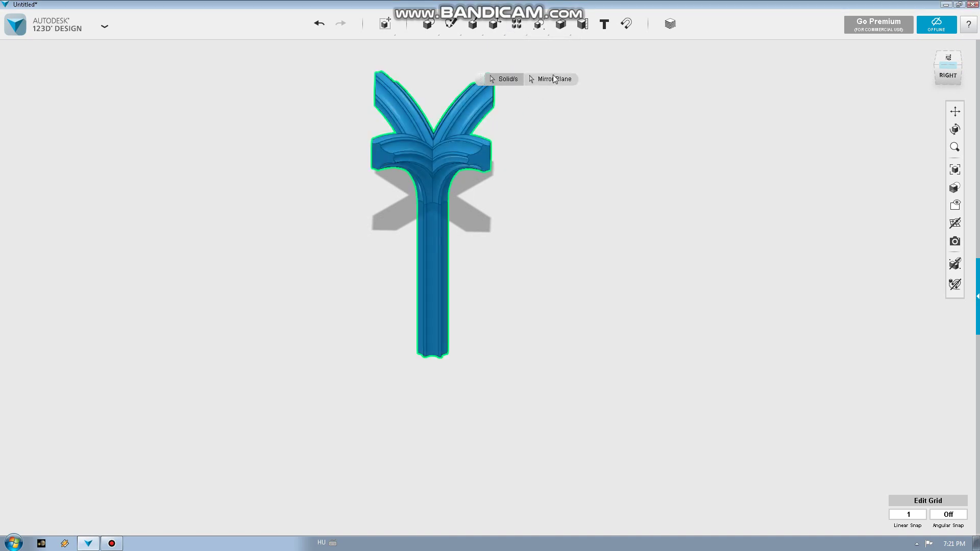
{"action": "left_click", "coordinate": [556, 80]}
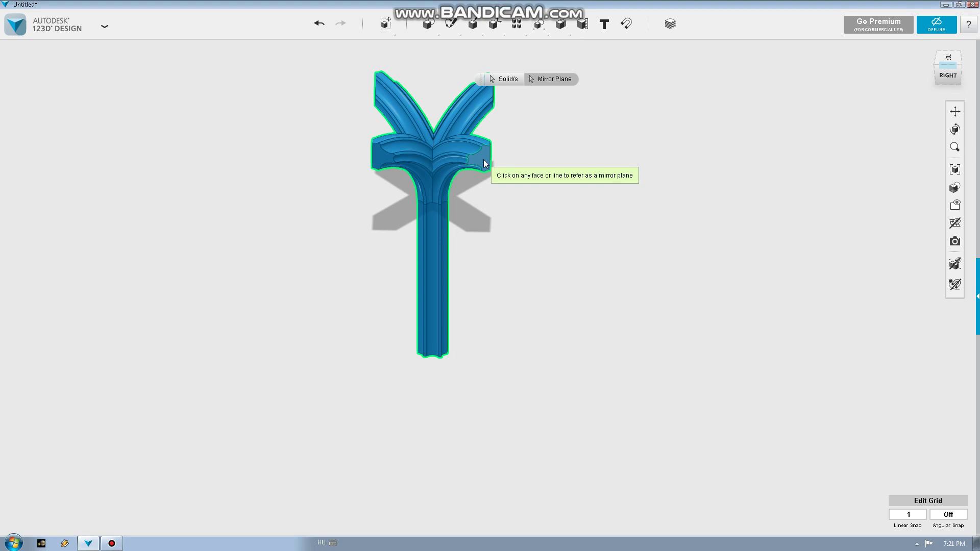
{"action": "left_click", "coordinate": [496, 164]}
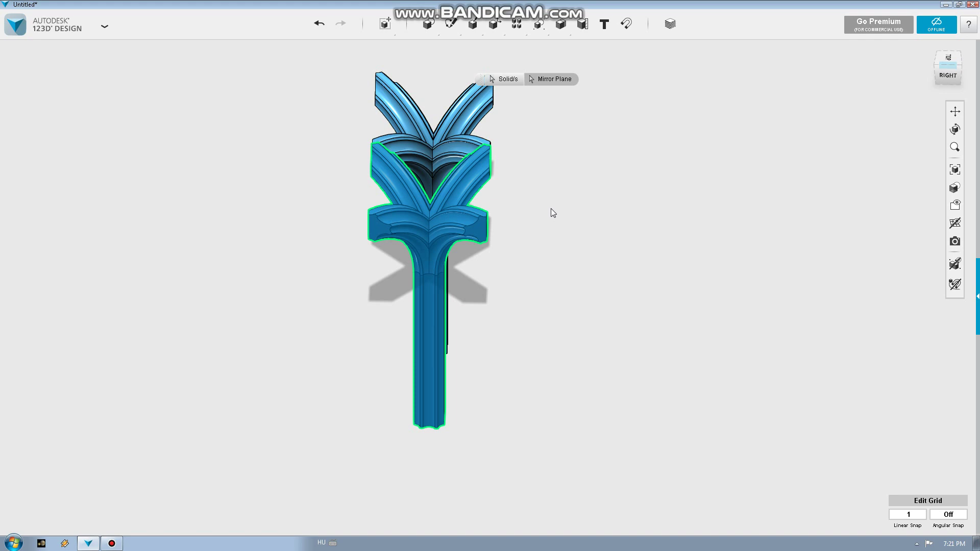
{"action": "key", "text": "Return"}
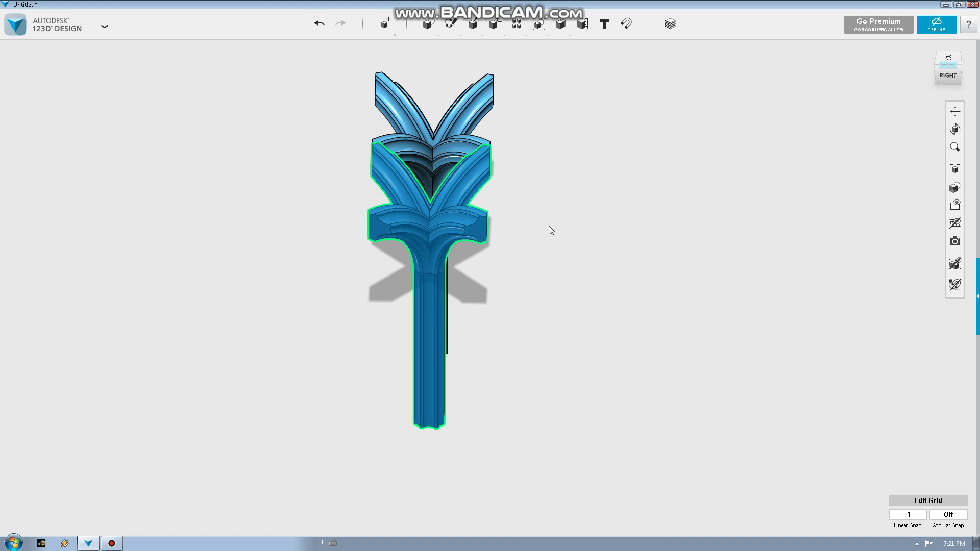
{"action": "mouse_move", "coordinate": [549, 225]}
{"action": "right_mouse_down"}
{"action": "mouse_move", "coordinate": [494, 206]}
{"action": "mouse_move", "coordinate": [537, 210]}
{"action": "right_mouse_up"}
{"action": "middle_click_drag", "start_coordinate": [537, 210], "coordinate": [517, 221]}
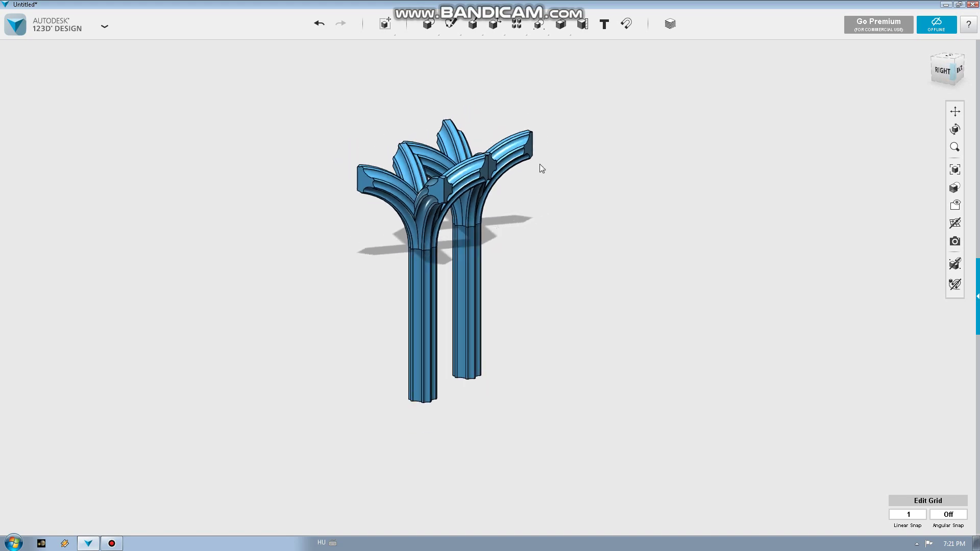
Step: Merge the left pillar into the right pillar as target, forming one arched double-column
{"action": "left_click", "coordinate": [562, 48]}
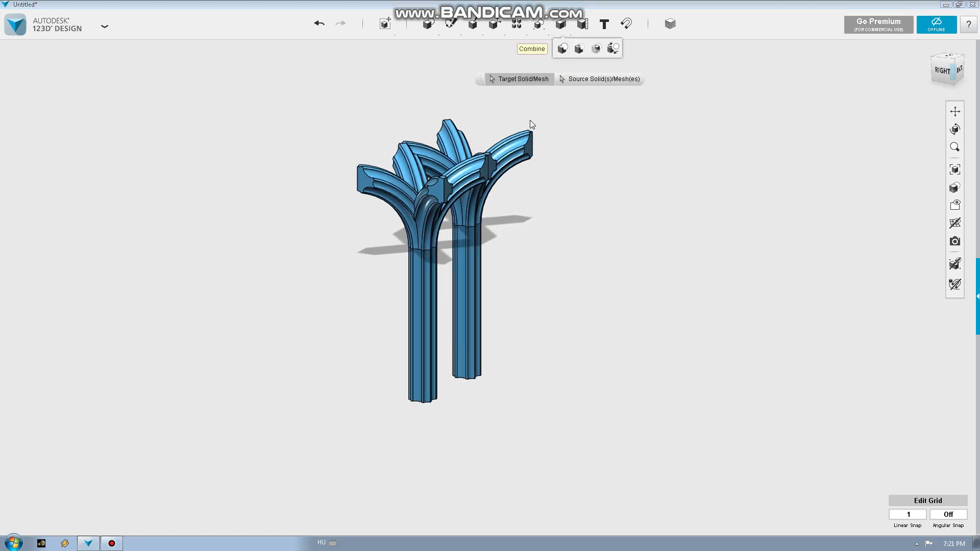
{"action": "left_click", "coordinate": [519, 142]}
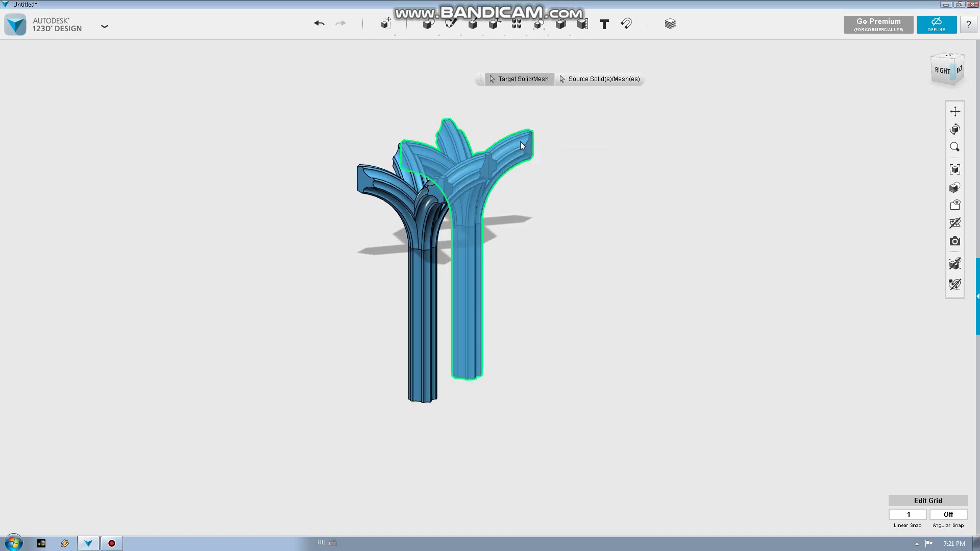
{"action": "left_click", "coordinate": [422, 195]}
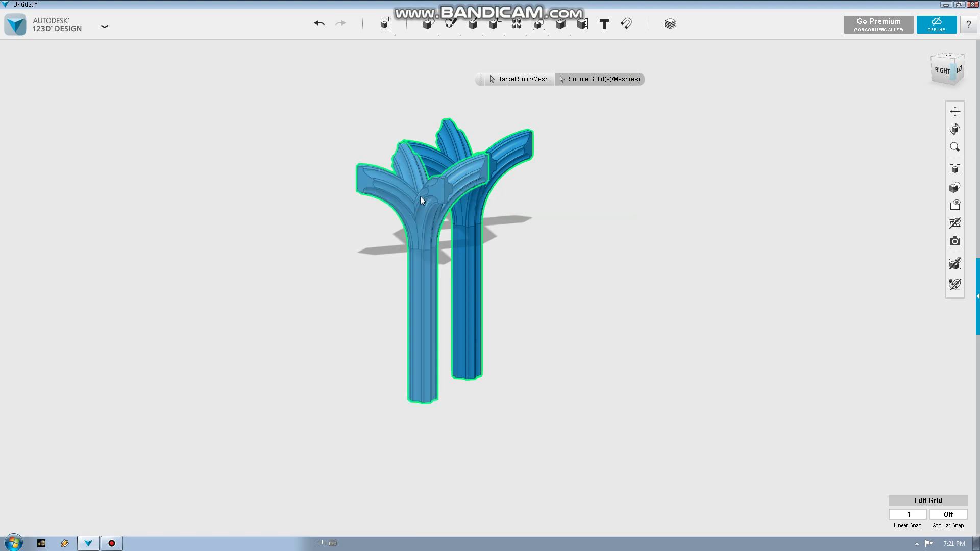
{"action": "key", "text": "Return"}
{"action": "mouse_move", "coordinate": [484, 127]}
{"action": "right_mouse_down"}
{"action": "mouse_move", "coordinate": [468, 121]}
{"action": "mouse_move", "coordinate": [549, 201]}
{"action": "mouse_move", "coordinate": [499, 191]}
{"action": "mouse_move", "coordinate": [500, 265]}
{"action": "mouse_move", "coordinate": [505, 210]}
{"action": "mouse_move", "coordinate": [547, 200]}
{"action": "right_mouse_up"}
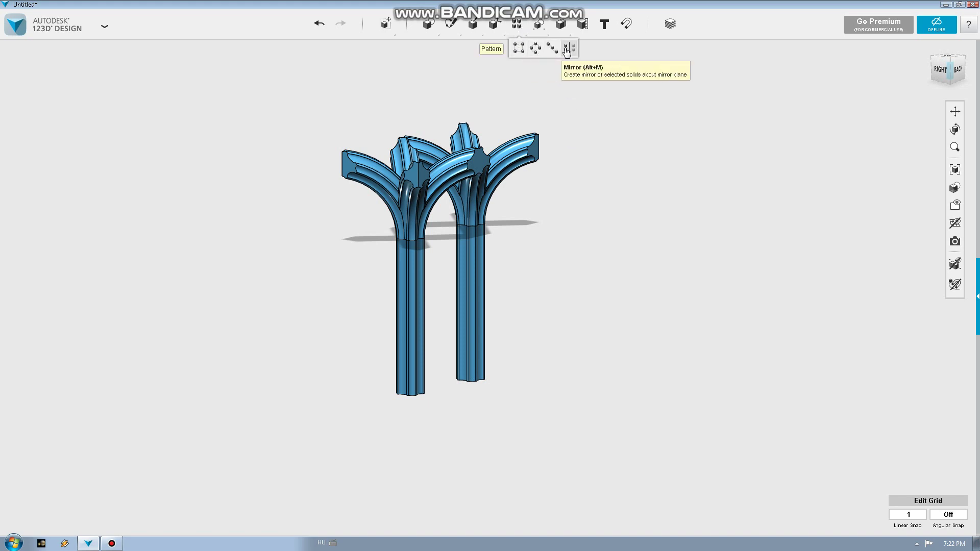
Step: Mirror the arched double-column across a face to add a second row behind it
{"action": "left_click", "coordinate": [568, 48]}
{"action": "left_click", "coordinate": [531, 145]}
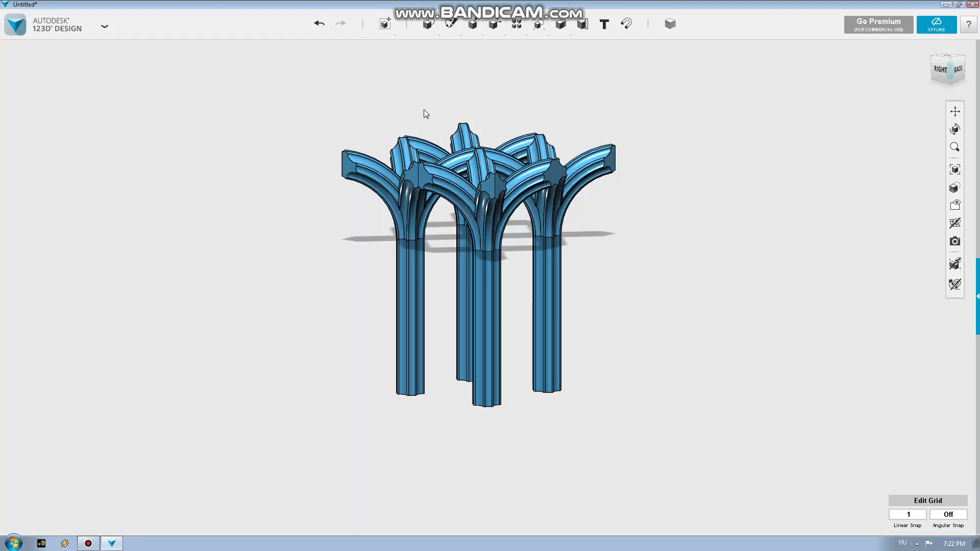
{"action": "mouse_move", "coordinate": [424, 109]}
{"action": "right_mouse_down"}
{"action": "mouse_move", "coordinate": [489, 207]}
{"action": "mouse_move", "coordinate": [420, 123]}
{"action": "right_mouse_up"}
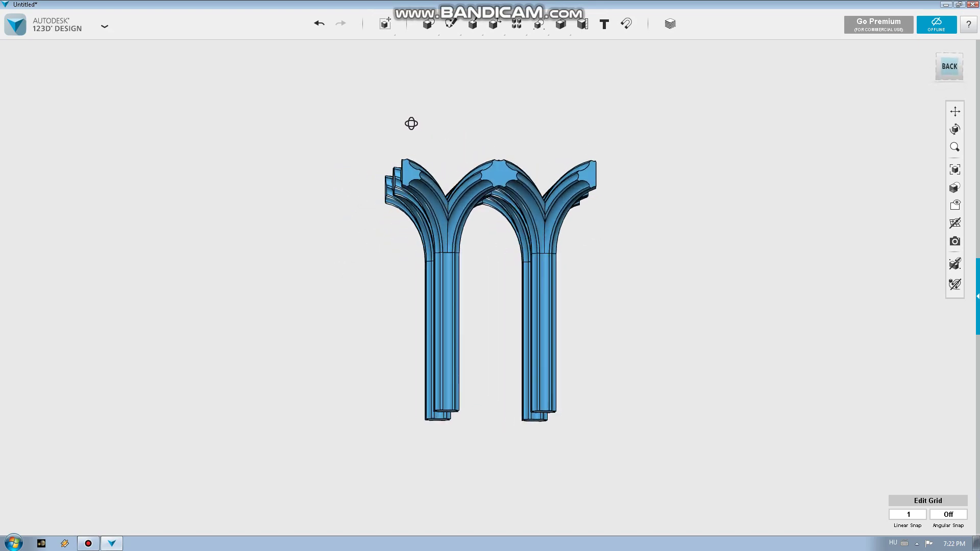
Step: Switch to perspective projection and view the four-pillar bay from below and behind
{"action": "scroll", "coordinate": [529, 246], "scroll_direction": "up", "scroll_amount": 5}
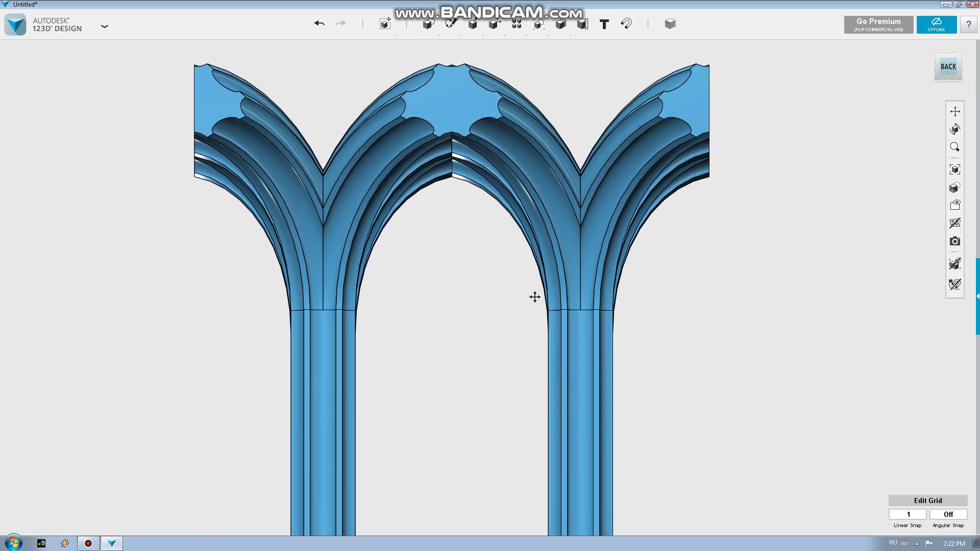
{"action": "right_click_drag", "start_coordinate": [531, 320], "coordinate": [531, 273]}
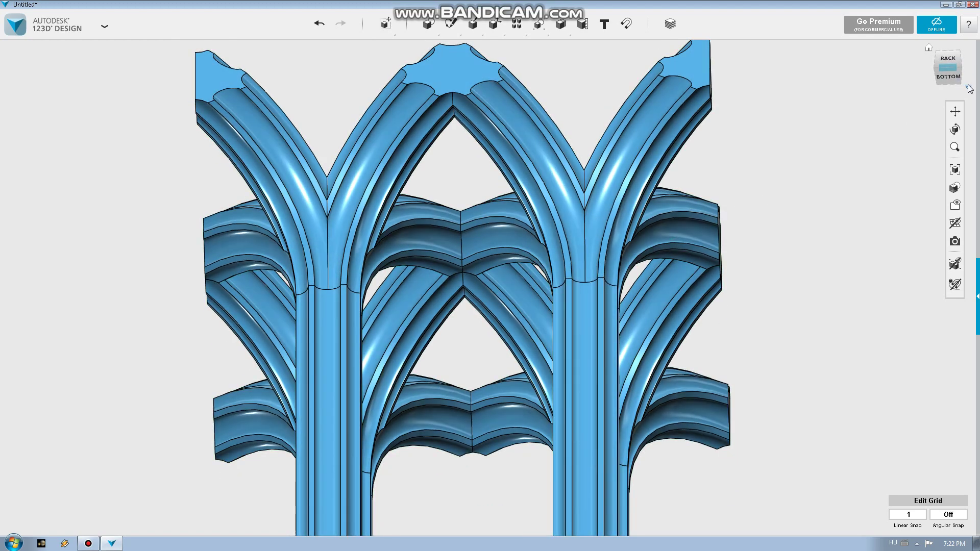
{"action": "left_click", "coordinate": [918, 110]}
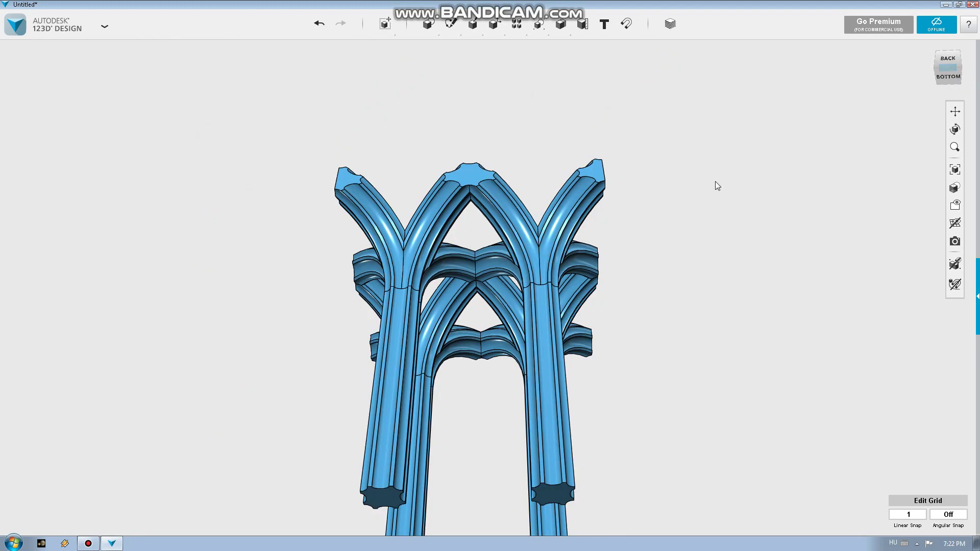
{"action": "mouse_move", "coordinate": [583, 230]}
{"action": "right_mouse_down"}
{"action": "mouse_move", "coordinate": [591, 274]}
{"action": "mouse_move", "coordinate": [658, 291]}
{"action": "mouse_move", "coordinate": [549, 280]}
{"action": "mouse_move", "coordinate": [488, 200]}
{"action": "mouse_move", "coordinate": [470, 223]}
{"action": "mouse_move", "coordinate": [528, 189]}
{"action": "mouse_move", "coordinate": [545, 240]}
{"action": "mouse_move", "coordinate": [601, 211]}
{"action": "mouse_move", "coordinate": [511, 270]}
{"action": "mouse_move", "coordinate": [442, 244]}
{"action": "right_mouse_up"}
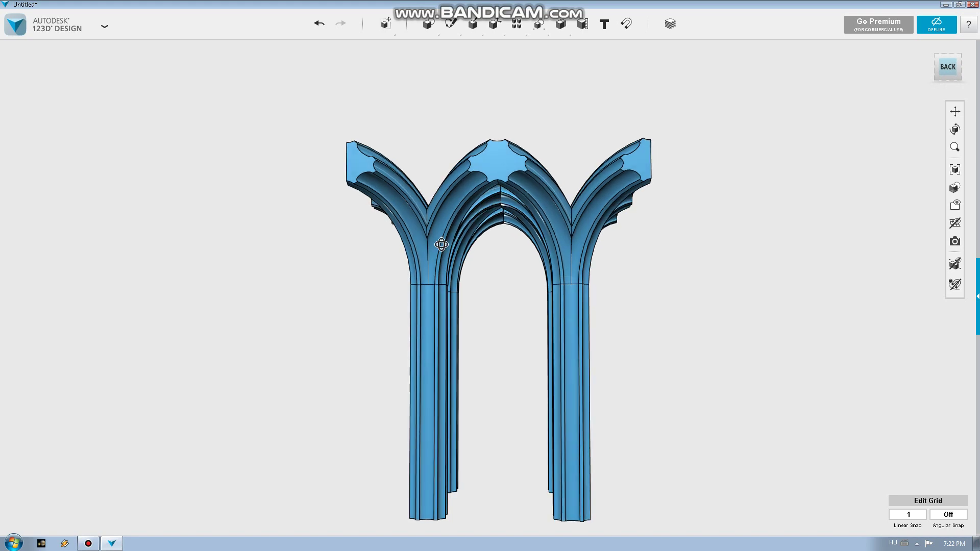
{"action": "scroll", "coordinate": [462, 250], "scroll_direction": "up", "scroll_amount": 2}
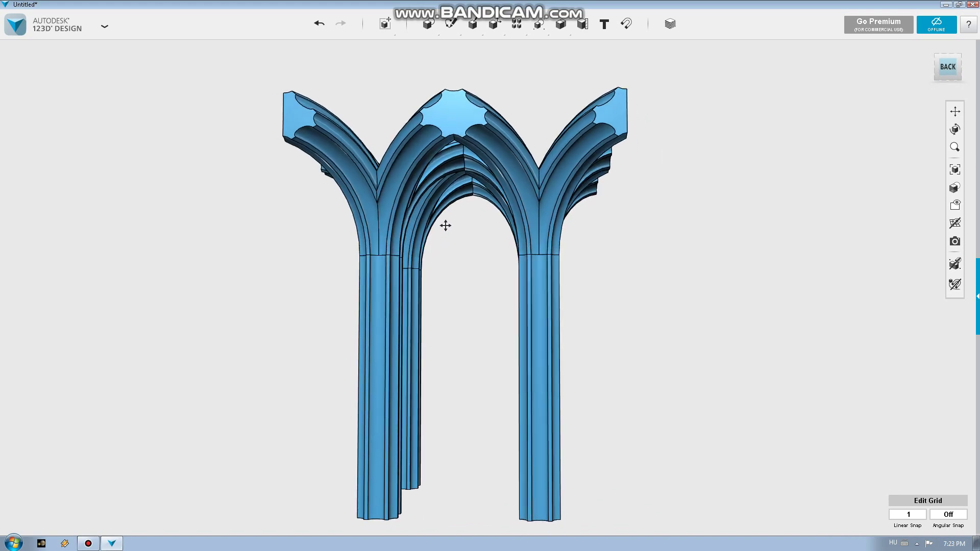